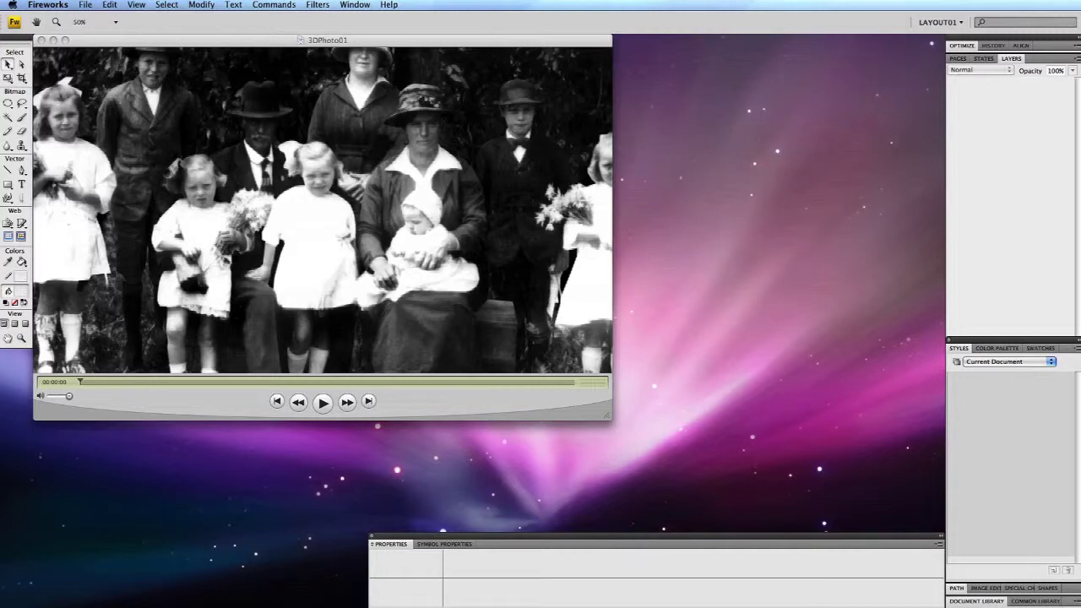
Play the 3DPhoto01 movie in QuickTime Player to preview the photo's 3D zoom effect.
key("space")
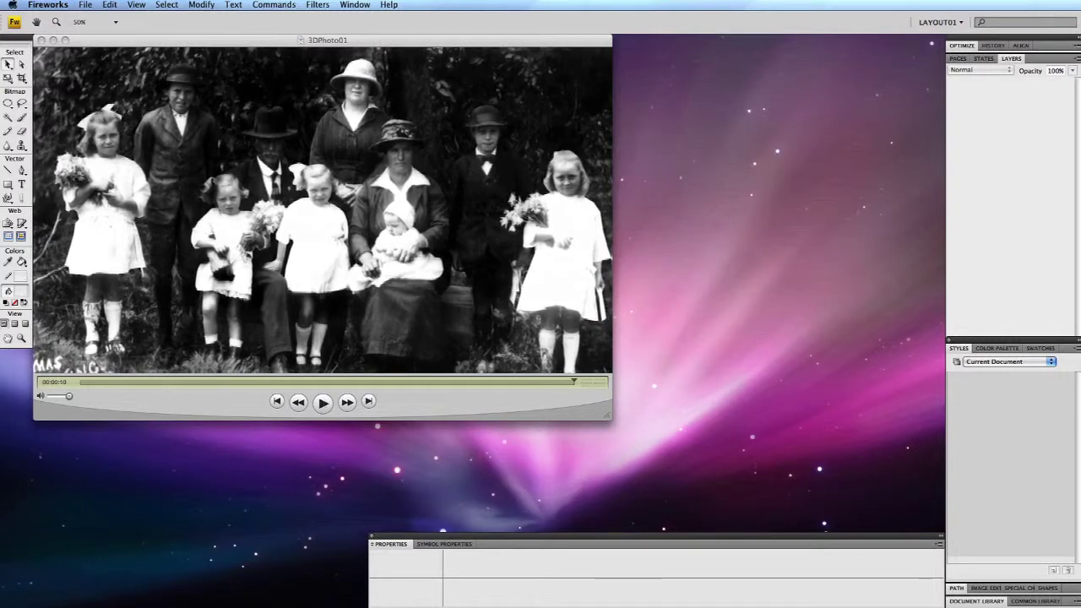
Open Photo01.jpg from the Course Material folder in Fireworks.
left_click(84, 4)
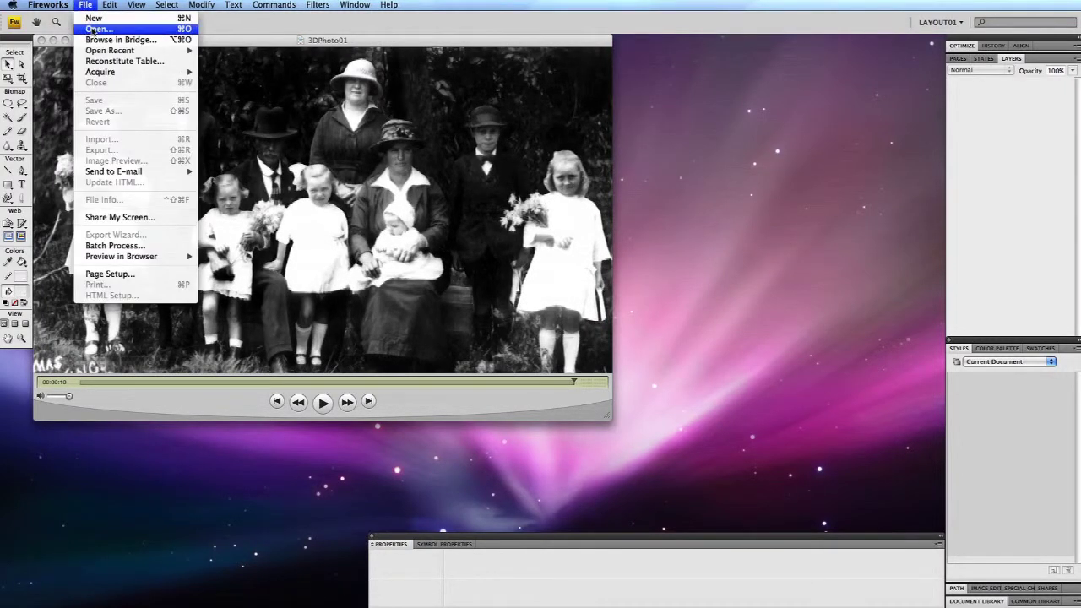
left_click(96, 29)
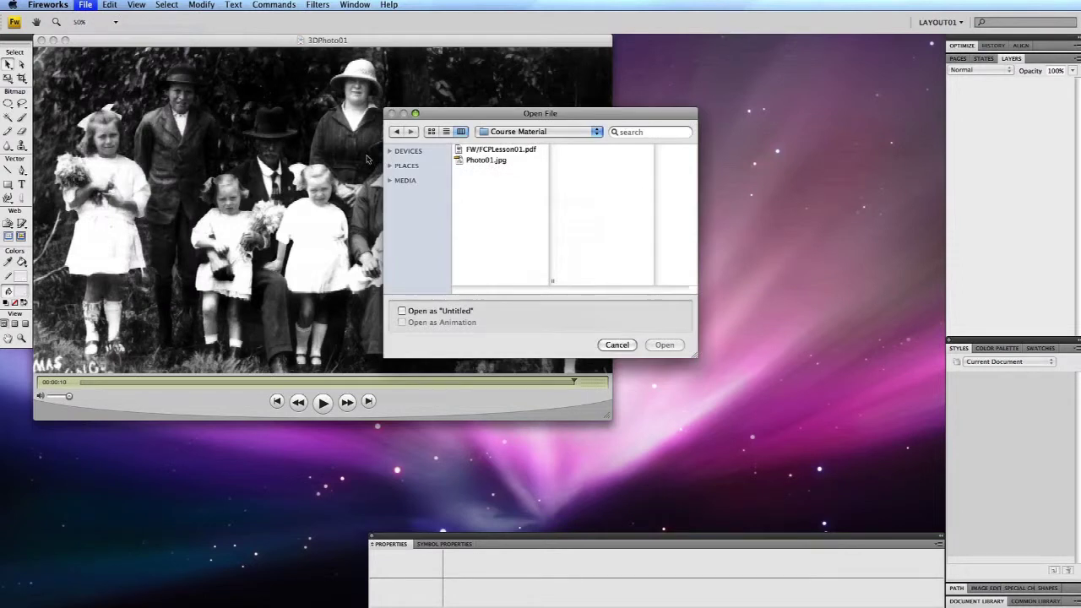
left_click(475, 161)
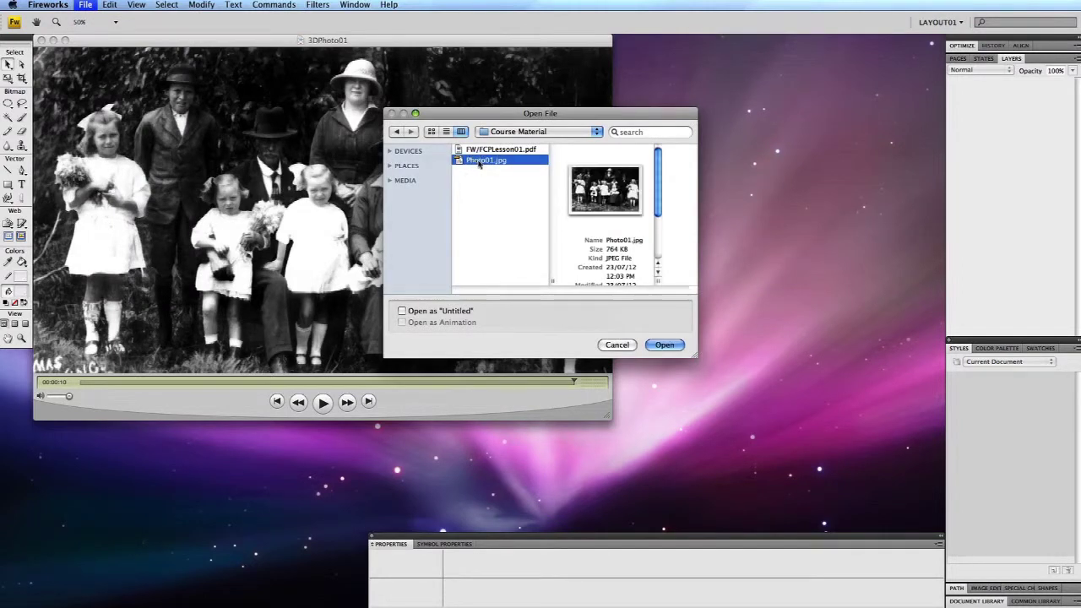
left_click(663, 342)
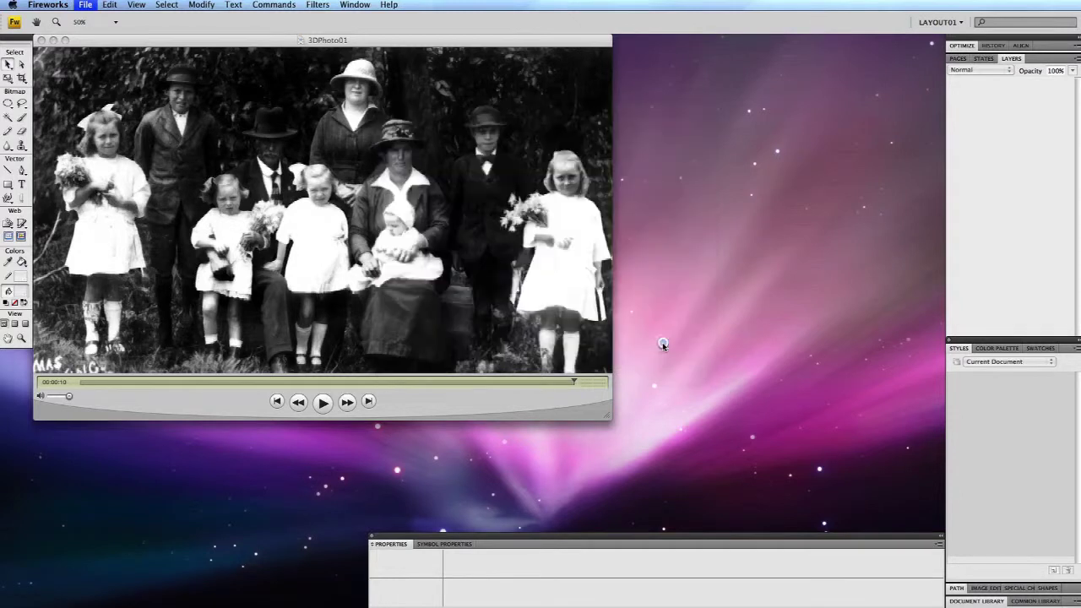
Save the photo as Photo01.png in Fireworks PNG format.
left_click(85, 5)
left_click(103, 110)
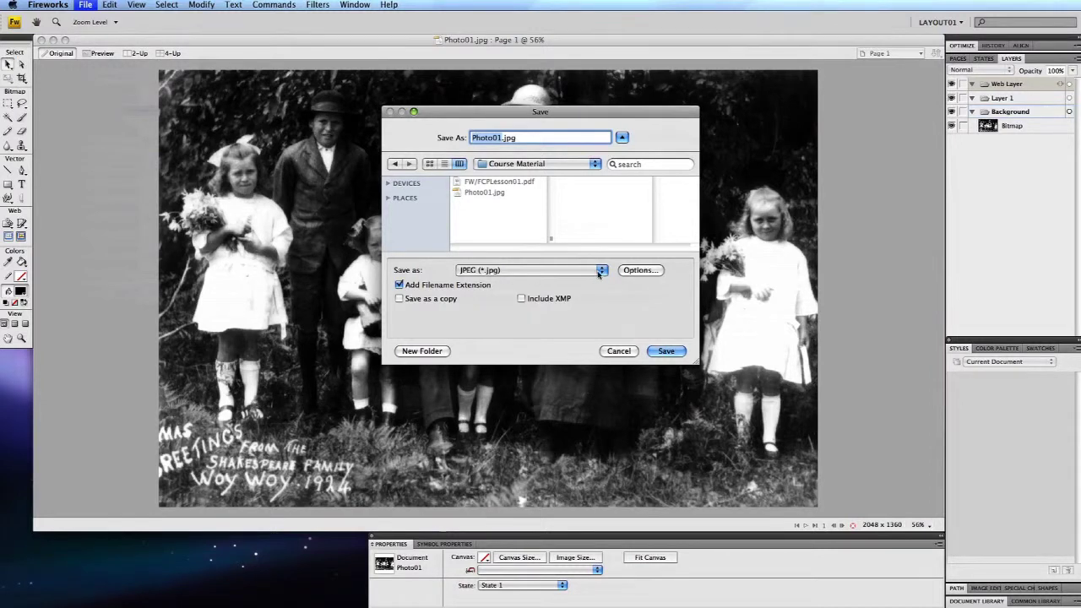
left_click(512, 270)
left_click(534, 219)
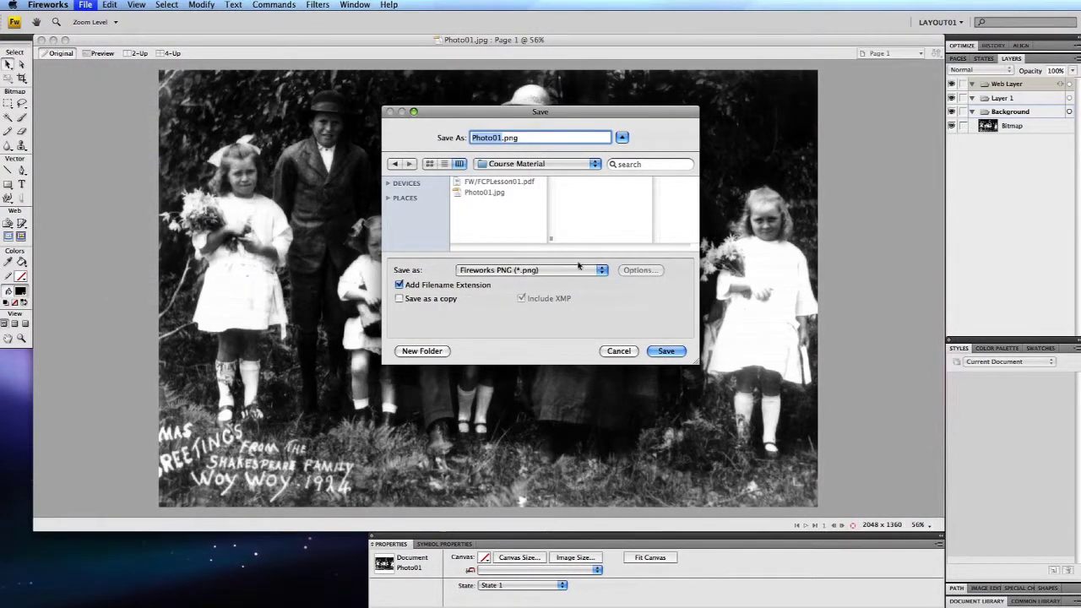
left_click(666, 351)
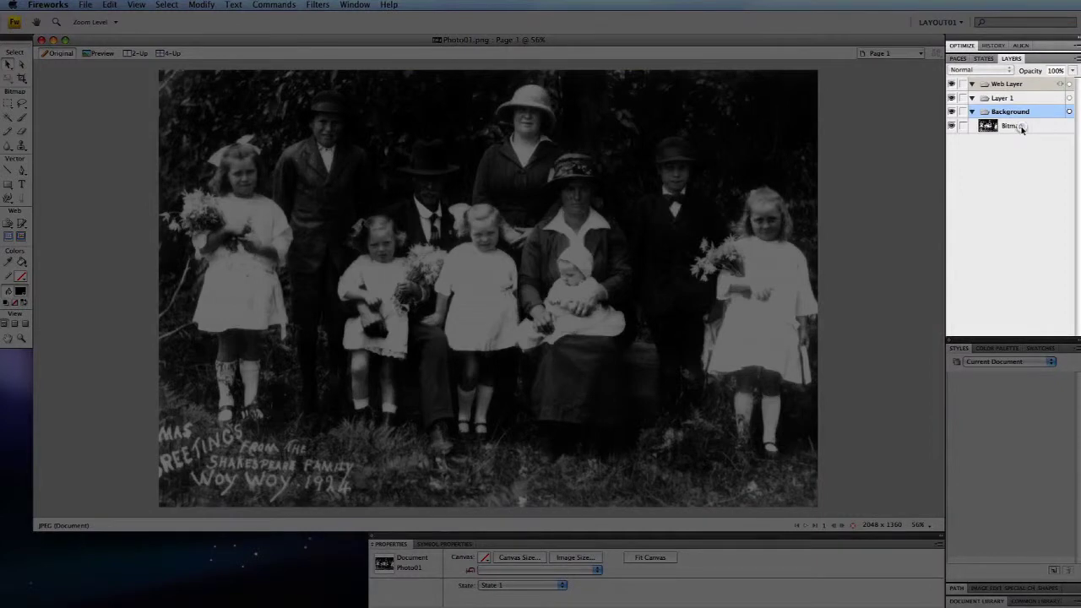
Rename the photo's Bitmap layer to 'original'.
double_click(1014, 126)
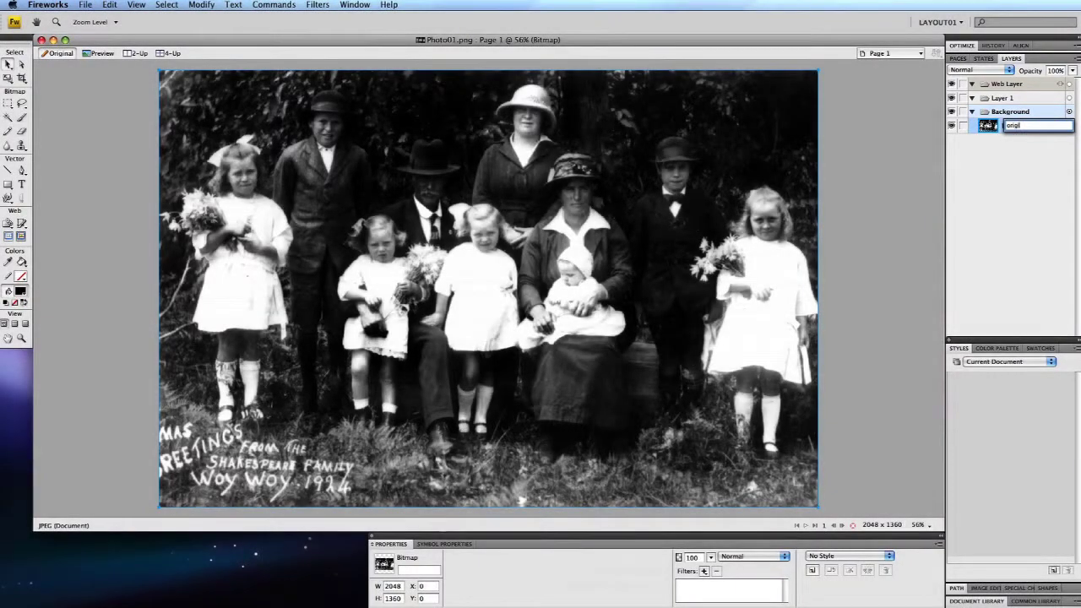
type("original")
key("Return")
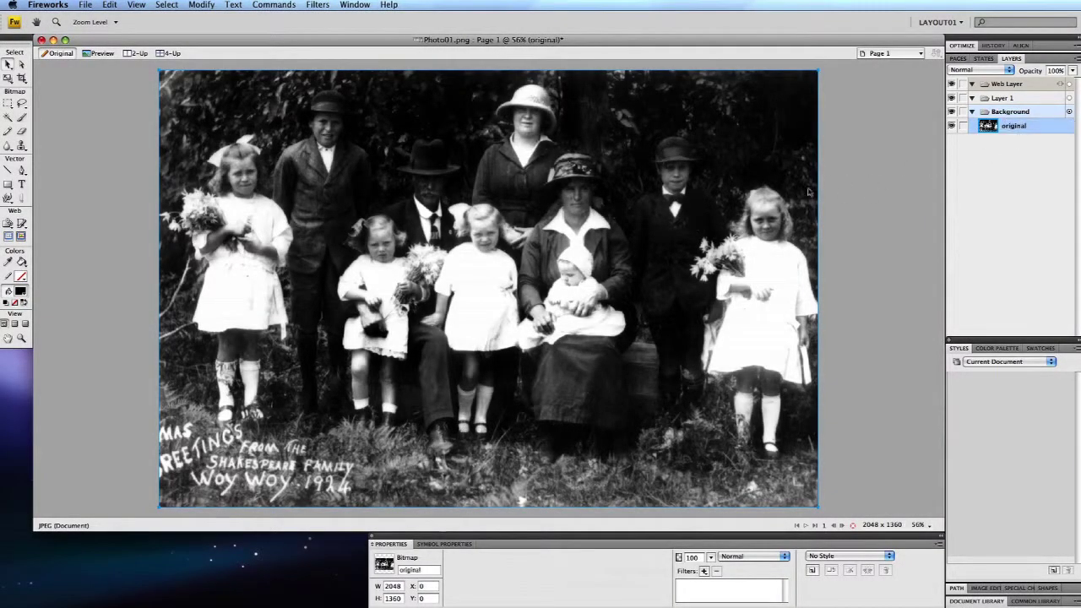
Set the canvas colour to Transparent.
left_click(202, 5)
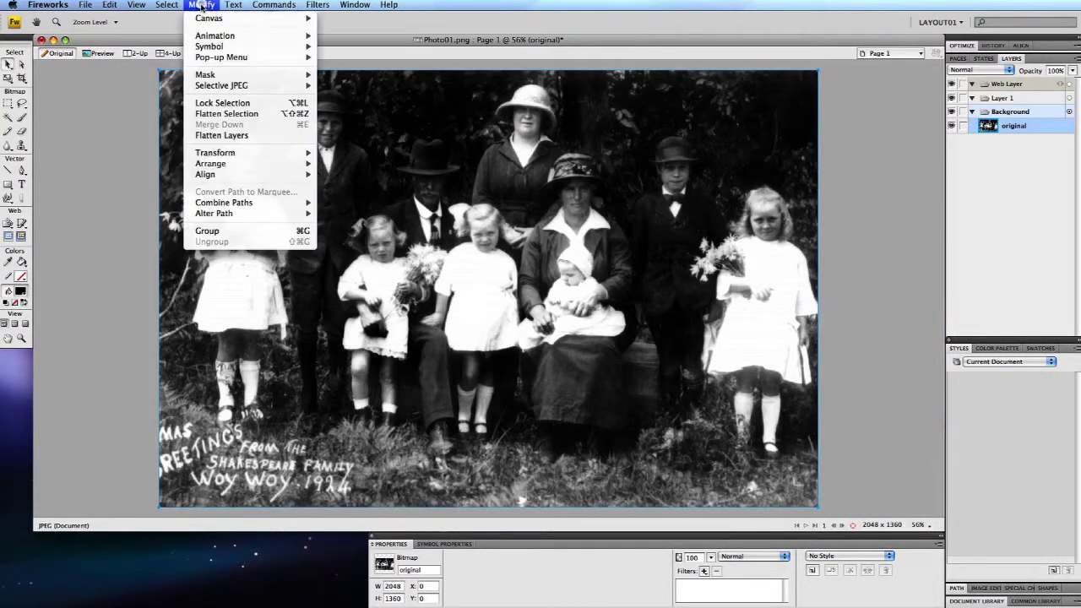
mouse_move(207, 21)
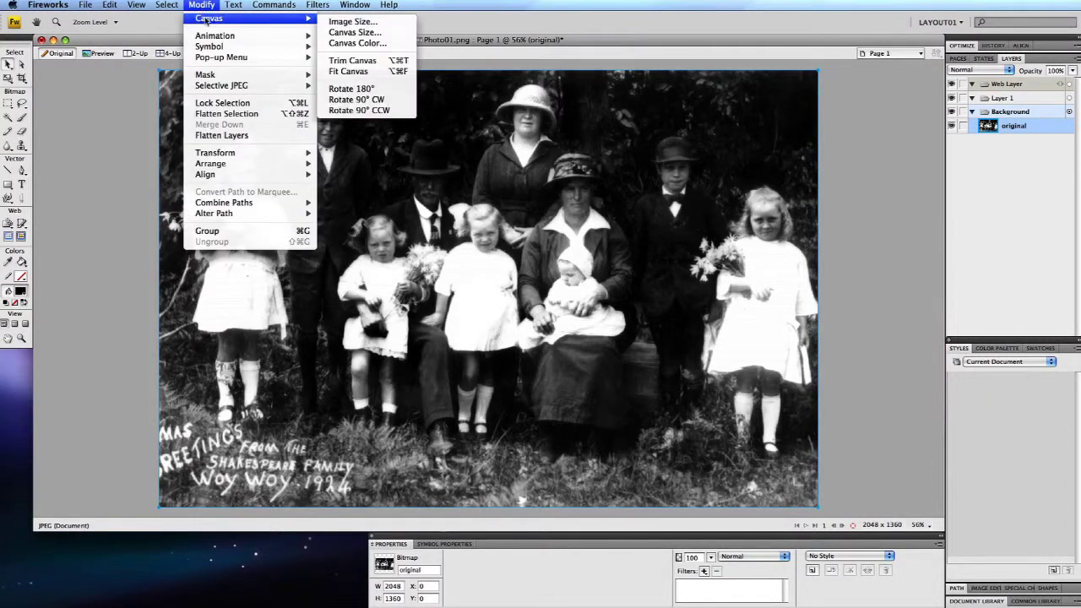
left_click(340, 43)
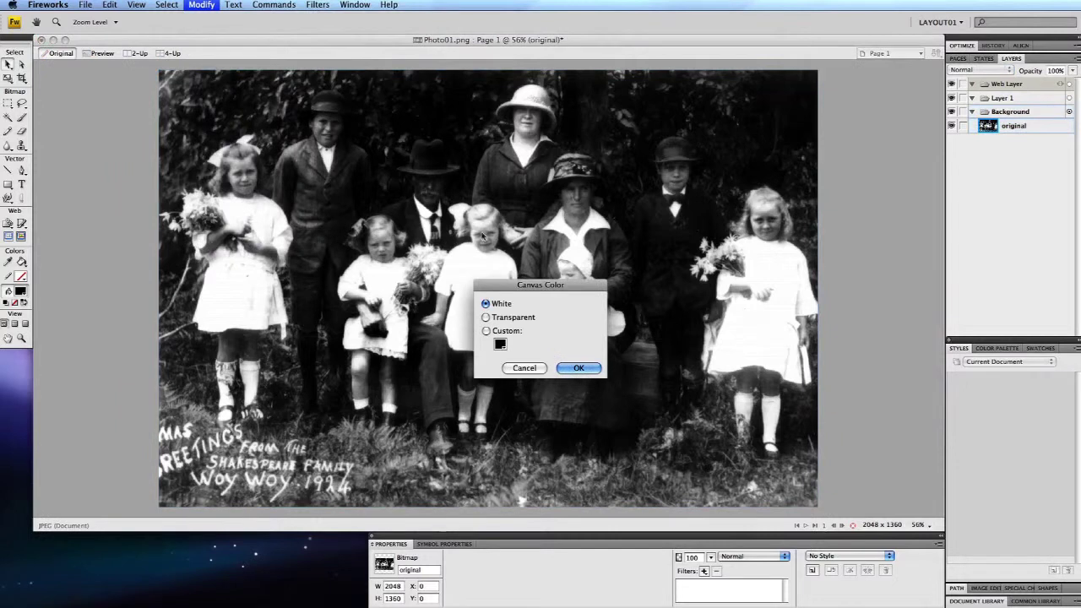
left_click(486, 318)
left_click(578, 368)
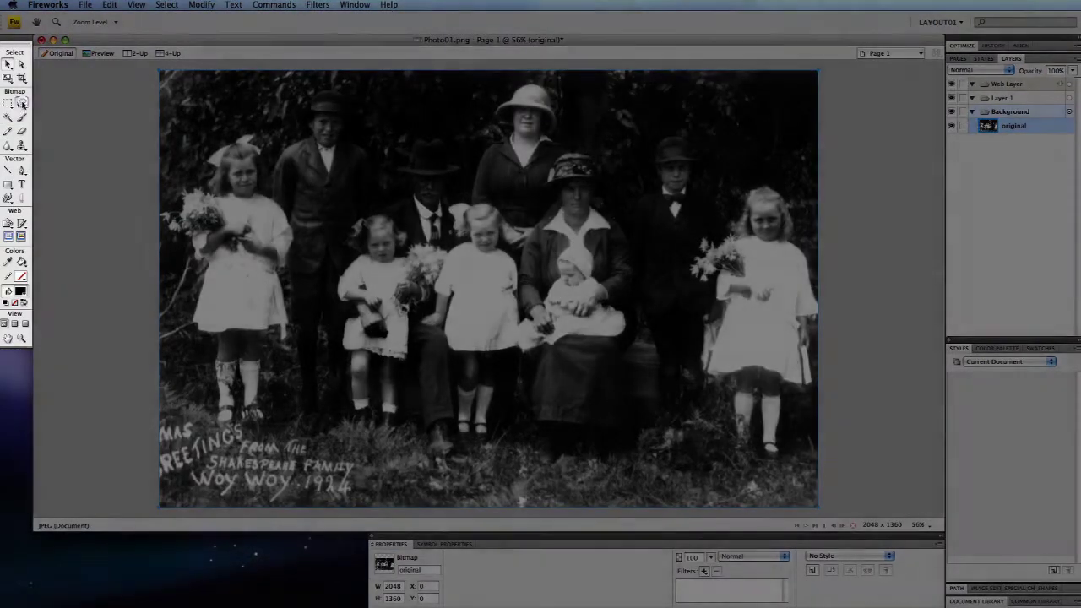
Lasso the seated front-row group and paste it into Layer 1.
left_click(22, 104)
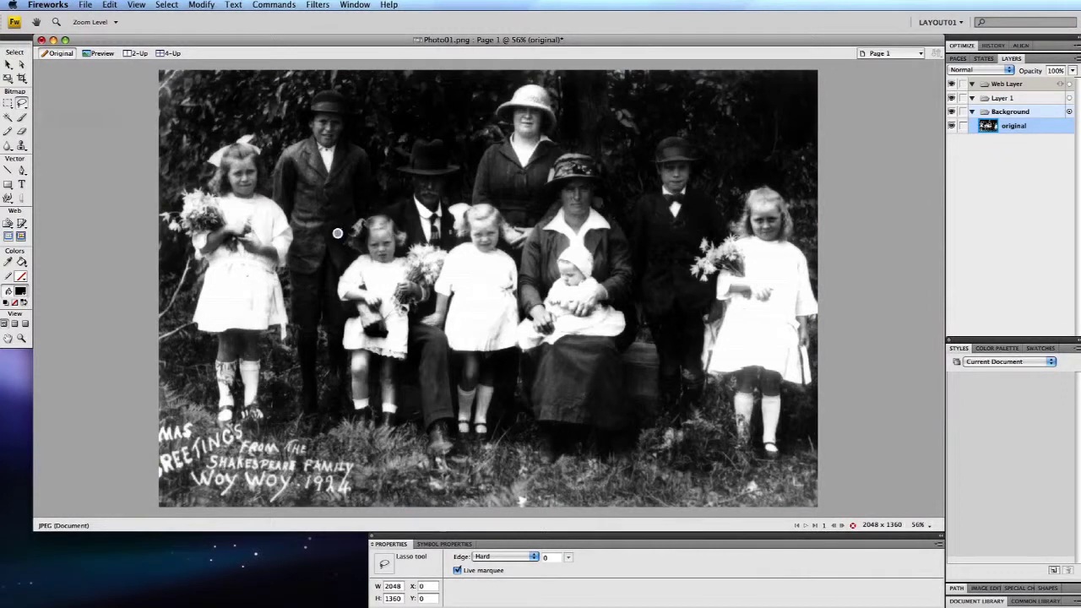
mouse_move(337, 233)
left_mouse_down()
mouse_move(326, 280)
mouse_move(340, 425)
mouse_move(436, 465)
mouse_move(495, 456)
mouse_move(663, 470)
mouse_move(680, 349)
mouse_move(609, 149)
mouse_move(526, 170)
mouse_move(515, 203)
mouse_move(456, 191)
mouse_move(443, 205)
mouse_move(347, 218)
left_mouse_up()
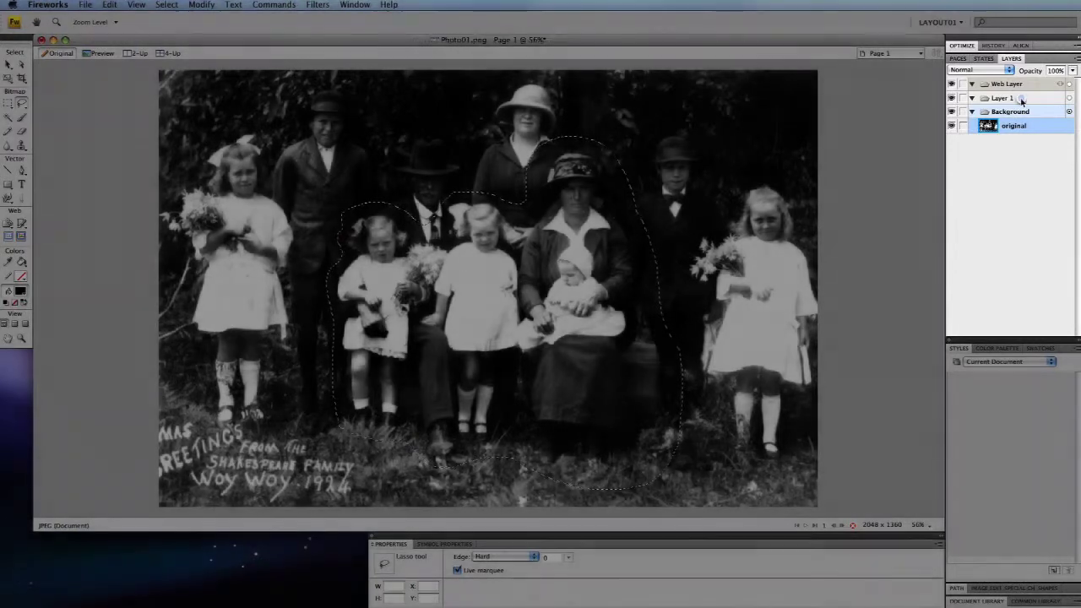
left_click(1021, 98)
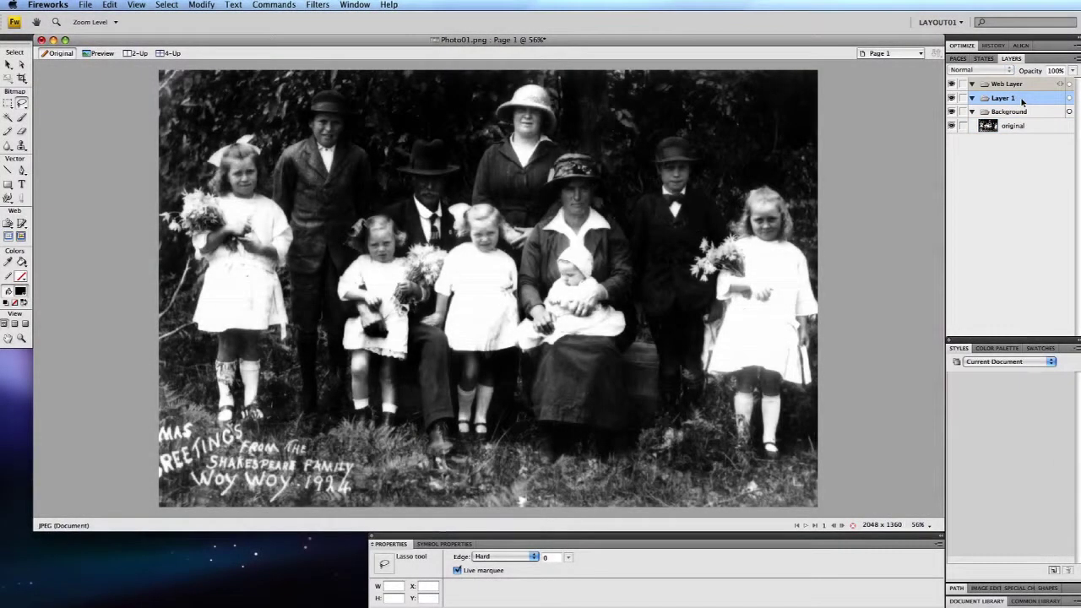
key("l")
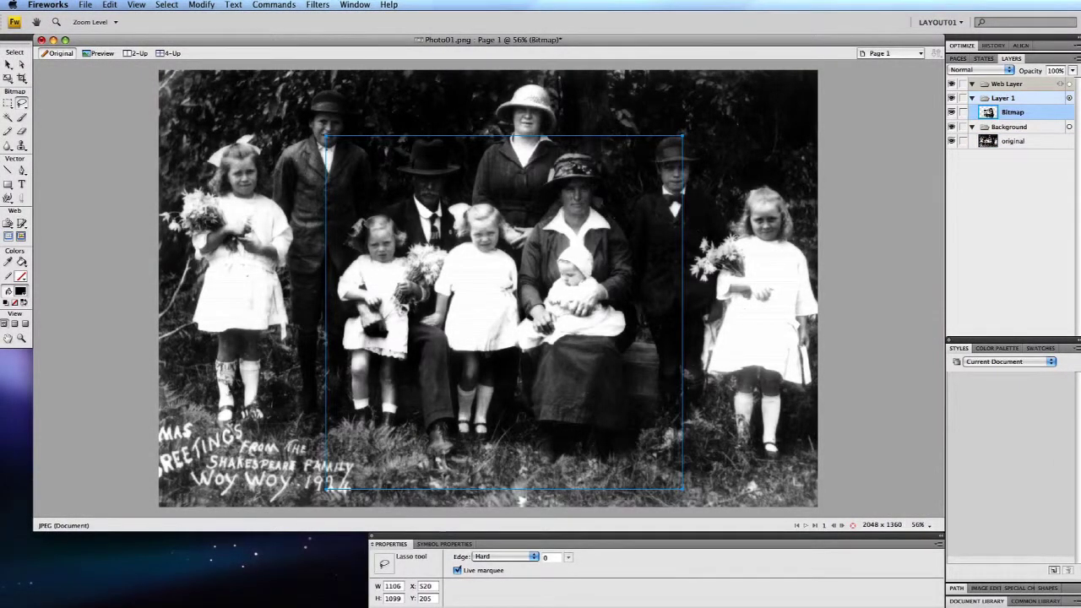
Hide the original background photo and view the cut-out at 100% zoom.
left_click(952, 127)
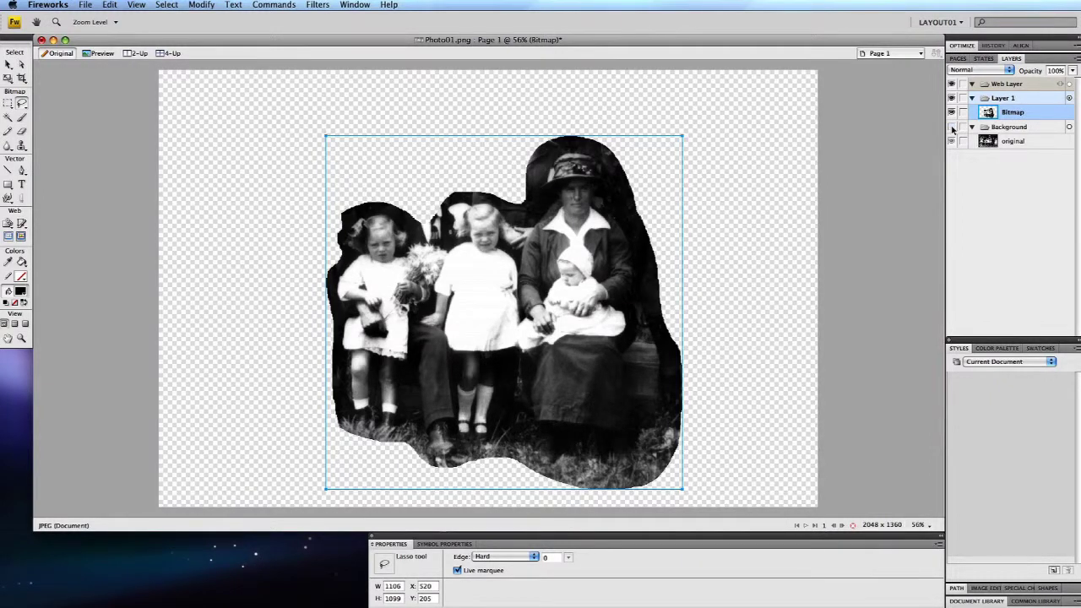
key("v")
key("super+equal")
key("super+equal")
key("super+equal")
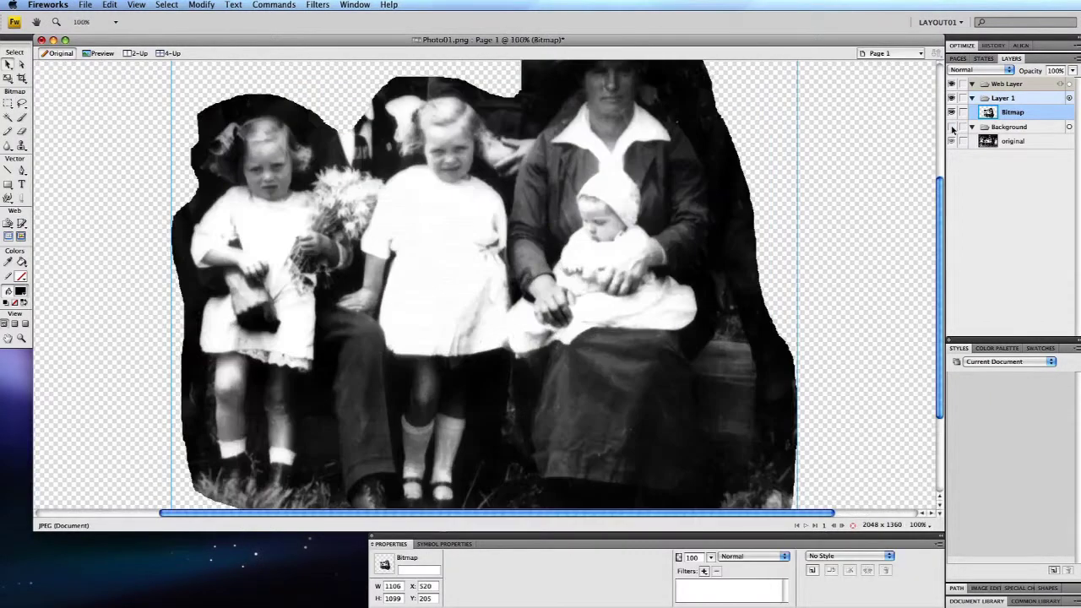
key("super+minus")
key("l")
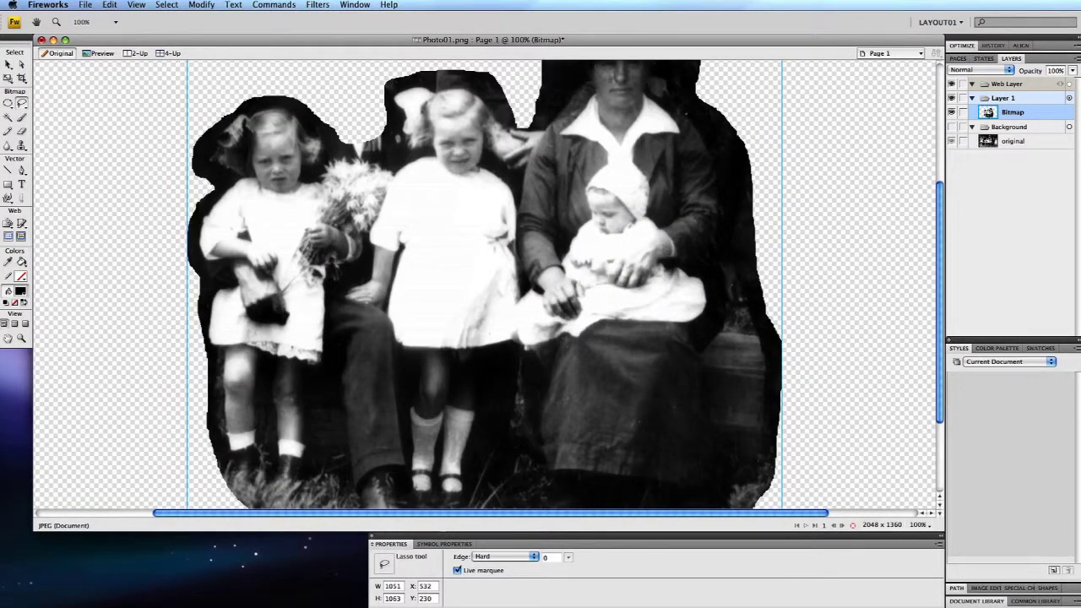
Lasso the dark background patches above the left and middle girls' heads.
mouse_move(250, 77)
left_mouse_down()
mouse_move(253, 115)
mouse_move(289, 114)
mouse_move(319, 143)
mouse_move(307, 168)
mouse_move(356, 165)
left_mouse_up()
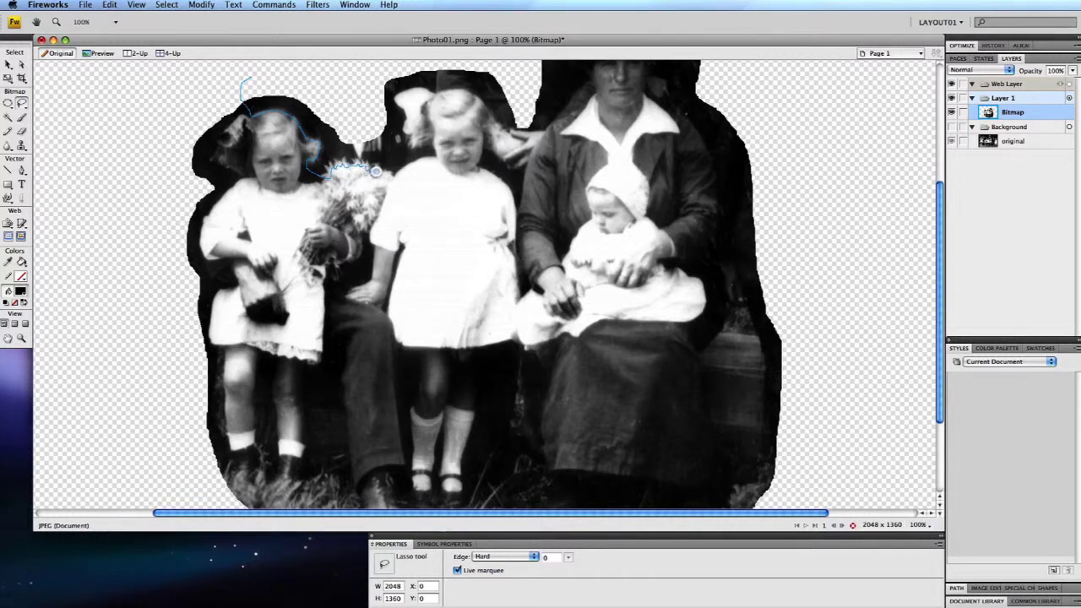
mouse_move(381, 172)
left_mouse_down()
mouse_move(392, 161)
mouse_move(368, 111)
mouse_move(286, 71)
left_mouse_up()
mouse_move(390, 112)
left_mouse_down()
mouse_move(373, 120)
mouse_move(368, 143)
mouse_move(410, 161)
mouse_move(426, 153)
mouse_move(433, 145)
mouse_move(412, 142)
mouse_move(390, 115)
left_mouse_up()
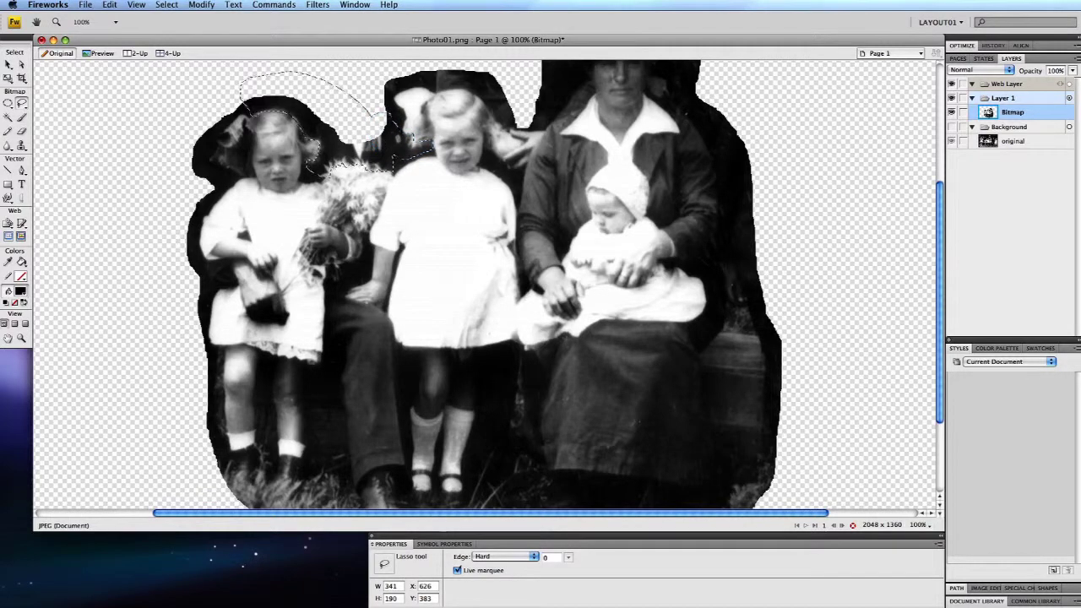
mouse_move(453, 72)
left_mouse_down()
mouse_move(439, 96)
mouse_move(485, 107)
mouse_move(501, 131)
mouse_move(487, 151)
mouse_move(506, 167)
mouse_move(522, 137)
mouse_move(513, 74)
left_mouse_up()
mouse_move(429, 103)
left_mouse_down()
mouse_move(459, 91)
mouse_move(481, 105)
mouse_move(481, 131)
mouse_move(440, 126)
mouse_move(435, 100)
left_mouse_up()
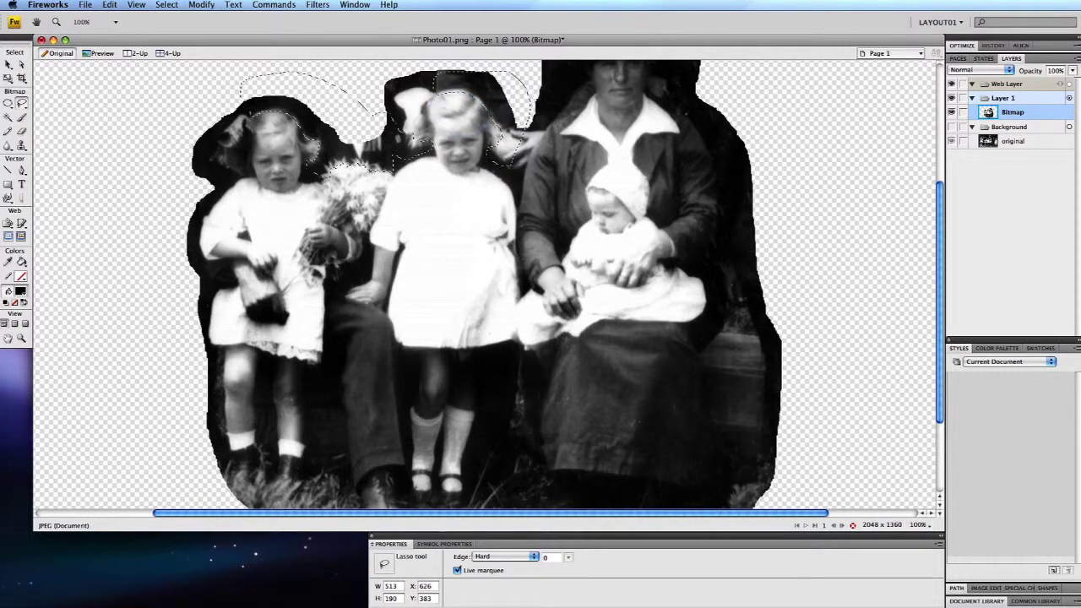
Feather the selection by 3 pixels and clear it from the cut-out.
left_click(166, 5)
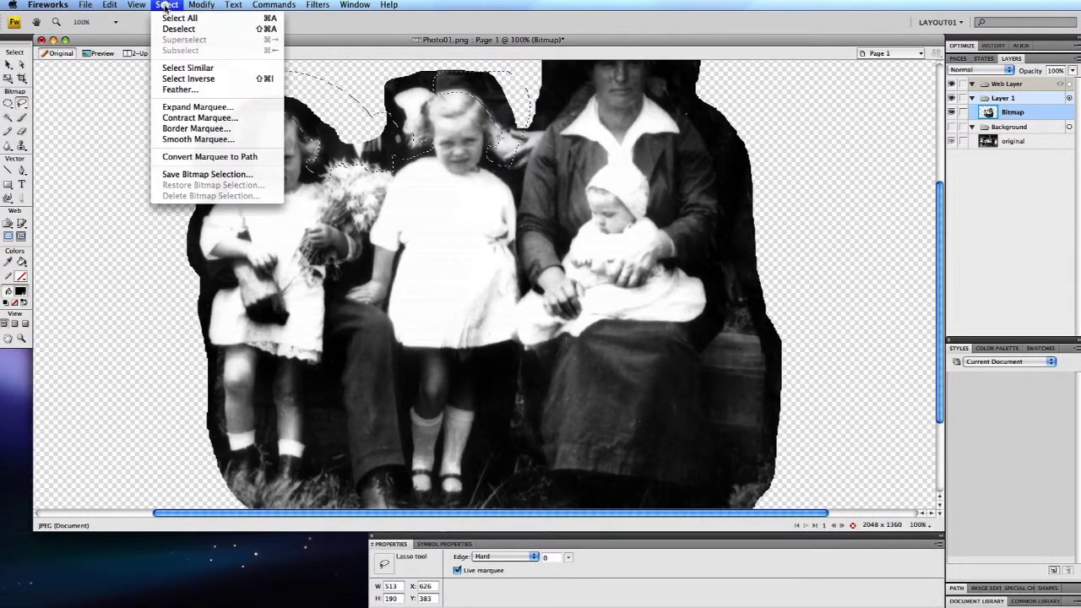
left_click(177, 90)
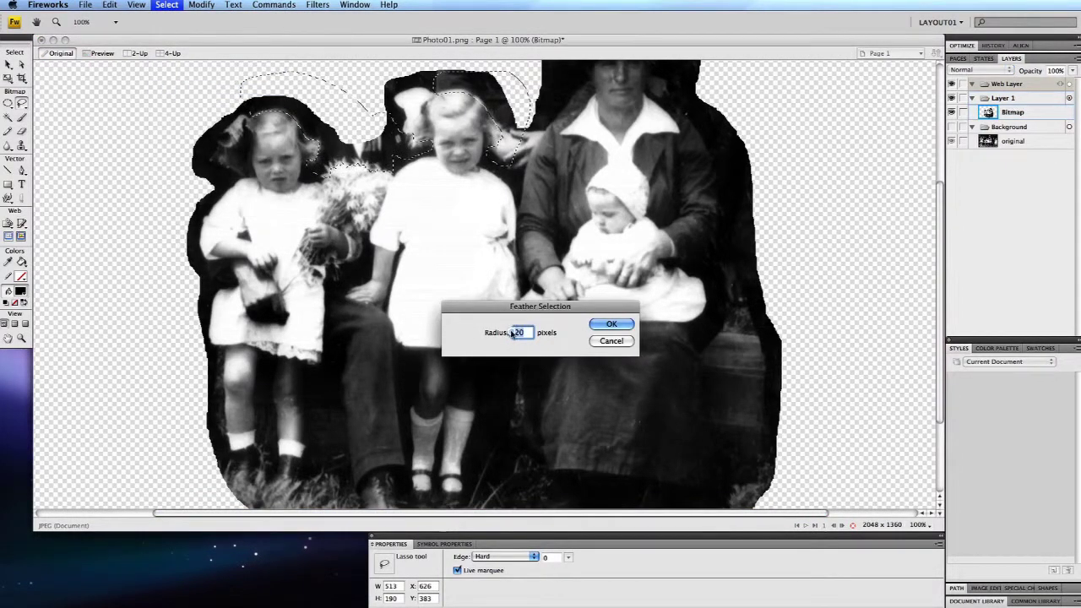
type("3")
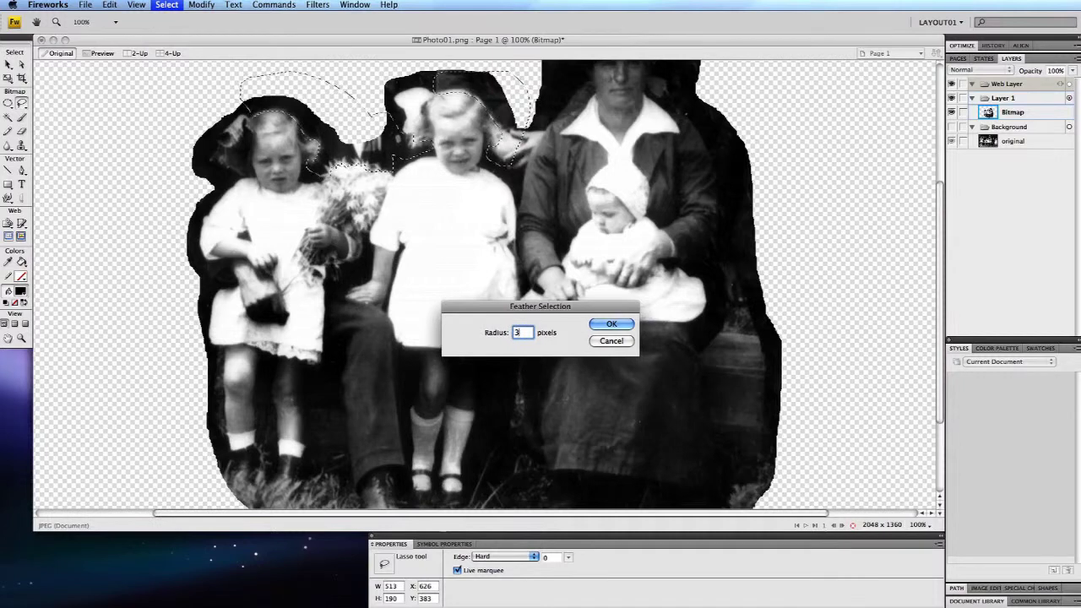
left_click(614, 325)
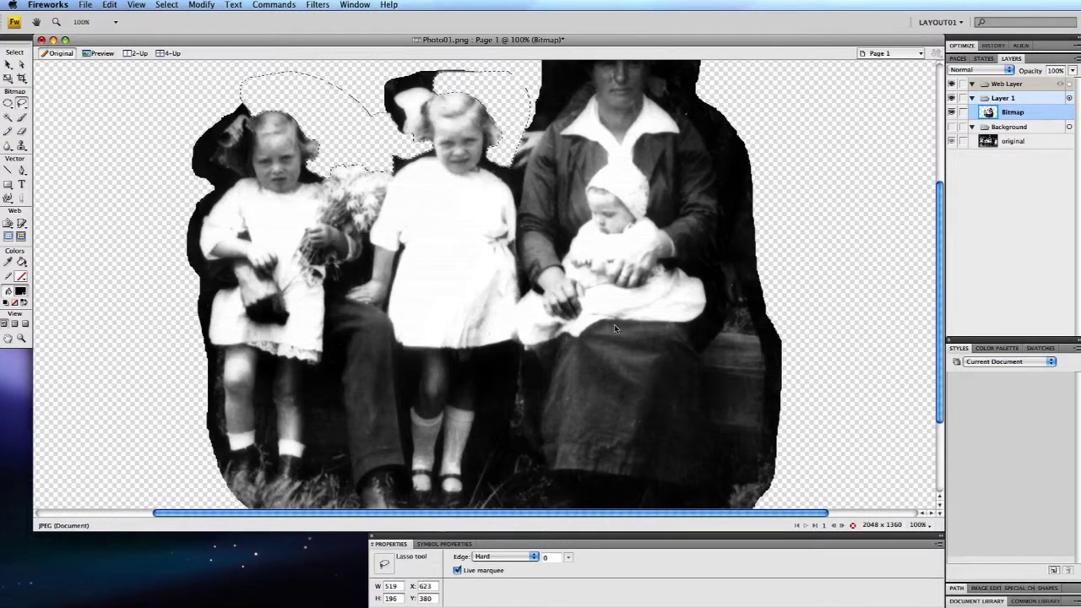
key("v")
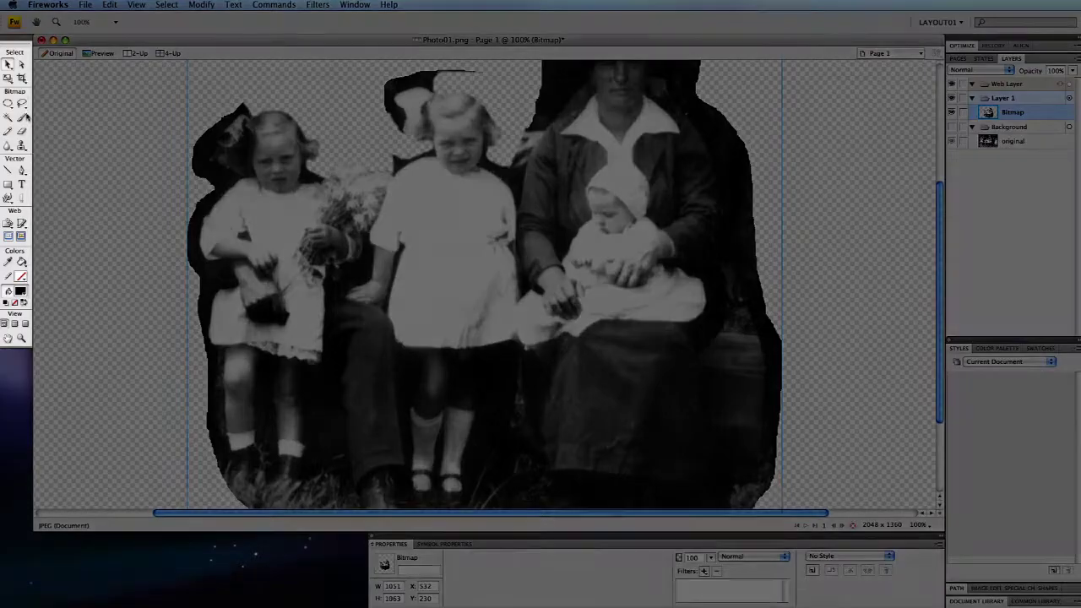
Outline the dark area beside the left girl's head and arm with the Polygon Lasso.
left_click(22, 102)
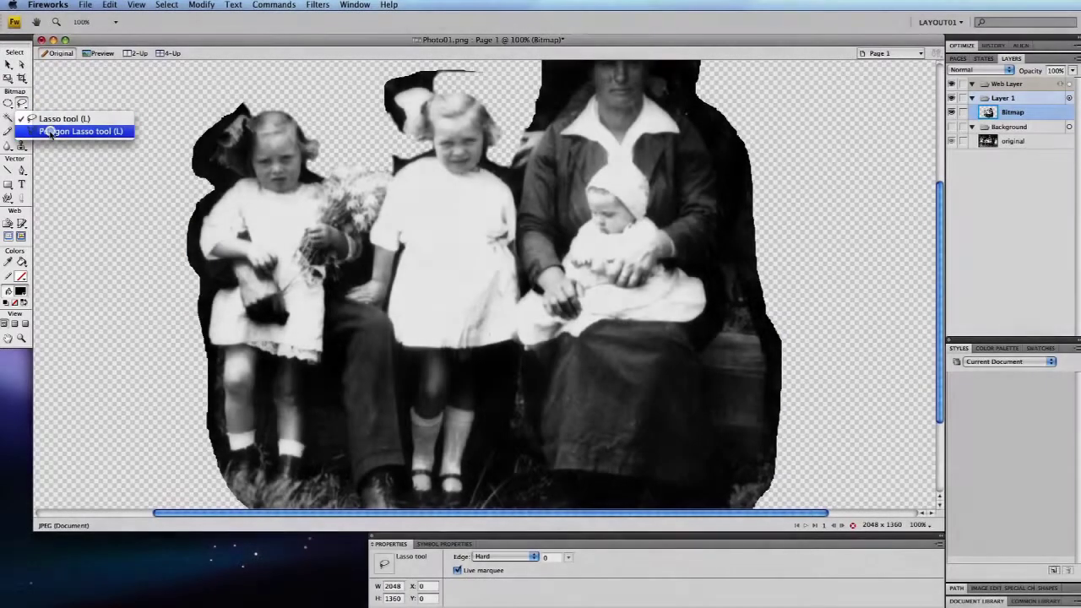
left_click(68, 131)
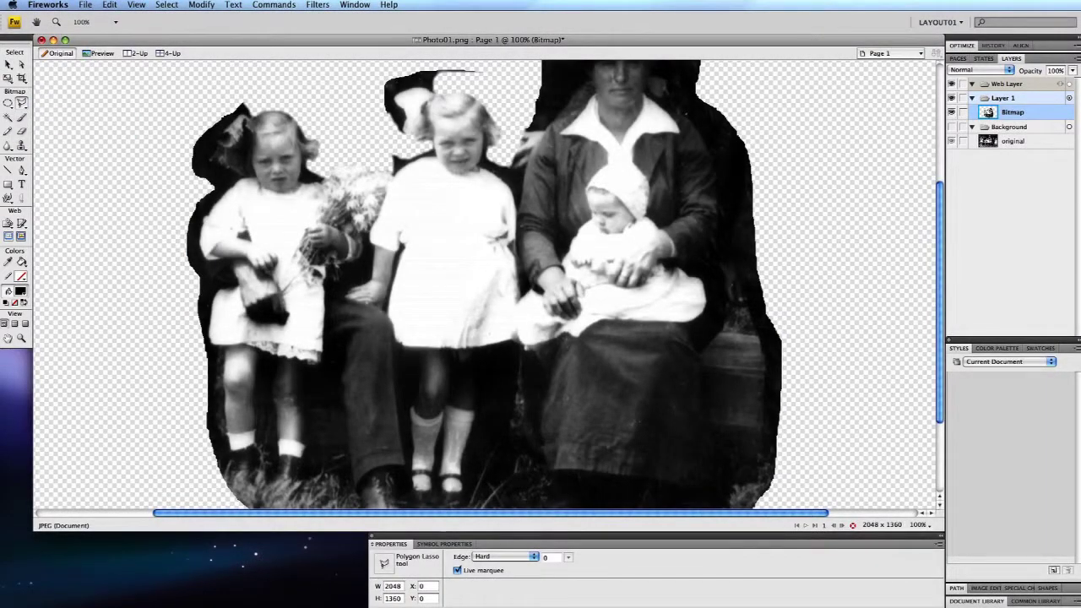
left_click(146, 155)
left_click(205, 84)
left_click(256, 178)
left_click_drag(201, 253, 217, 283)
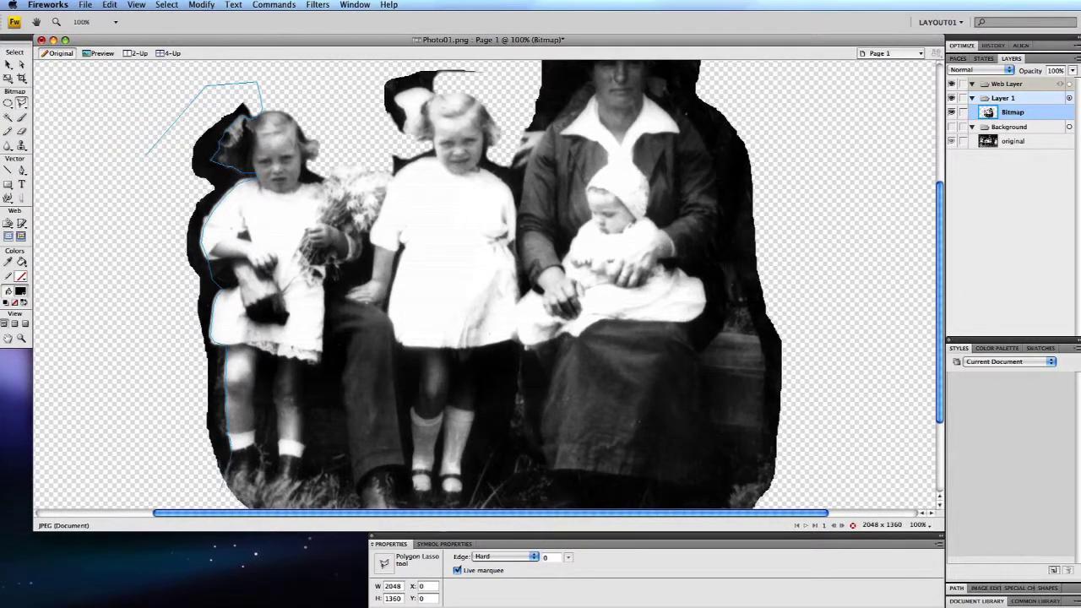
left_click(131, 488)
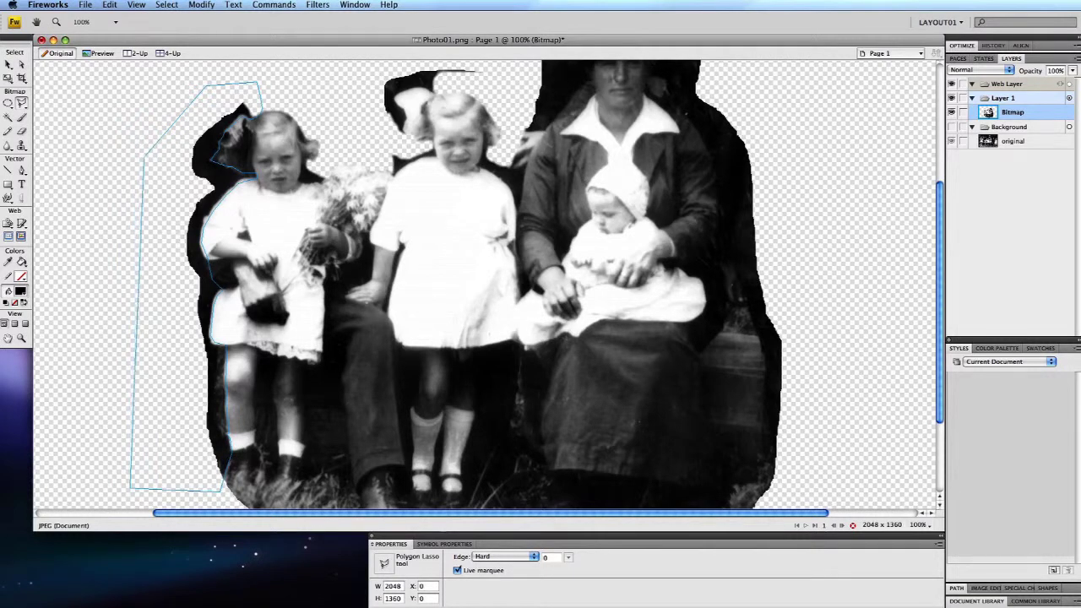
left_click(144, 157)
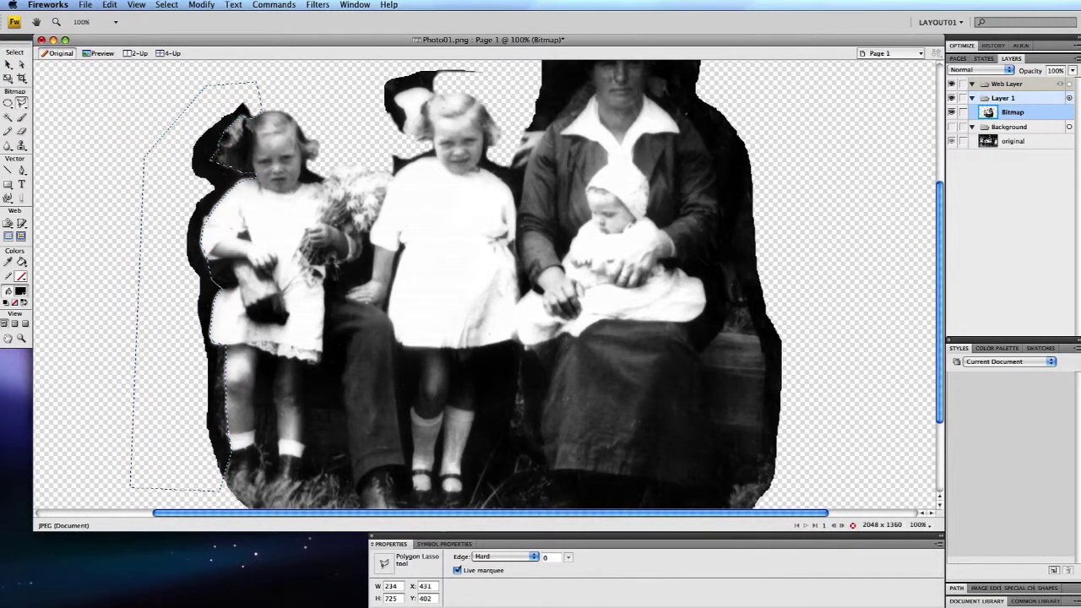
Feather that selection by 1 pixel and clear it.
left_click(167, 5)
left_click(177, 90)
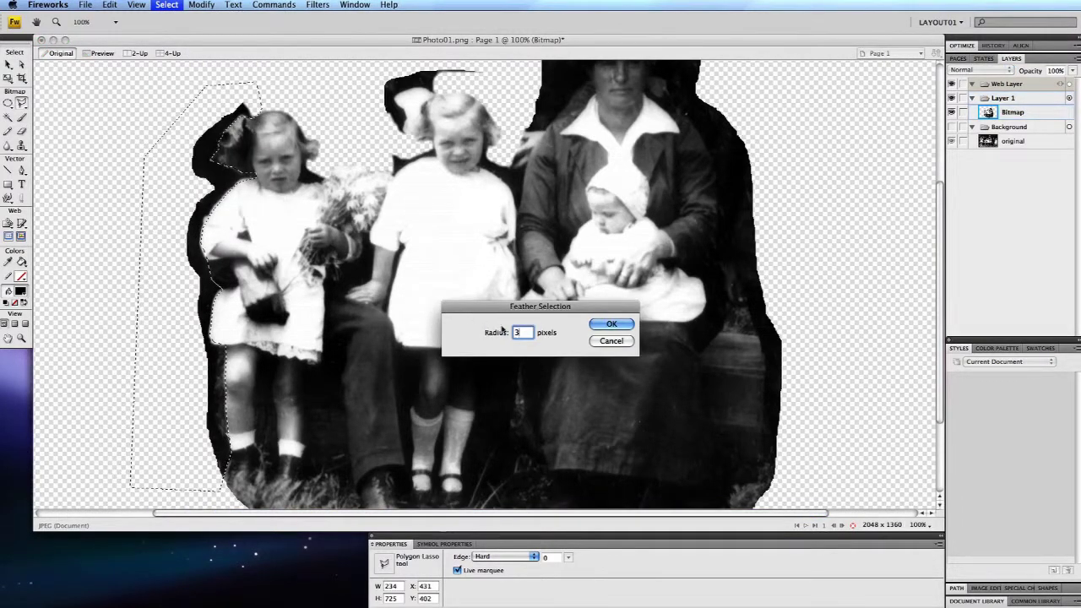
double_click(516, 332)
type("1")
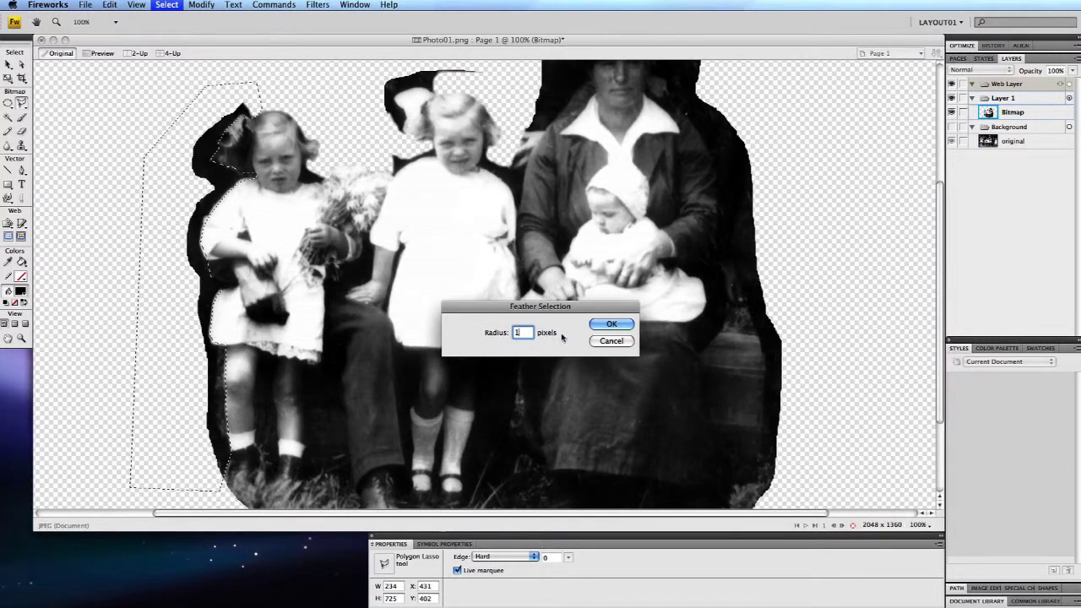
left_click(611, 324)
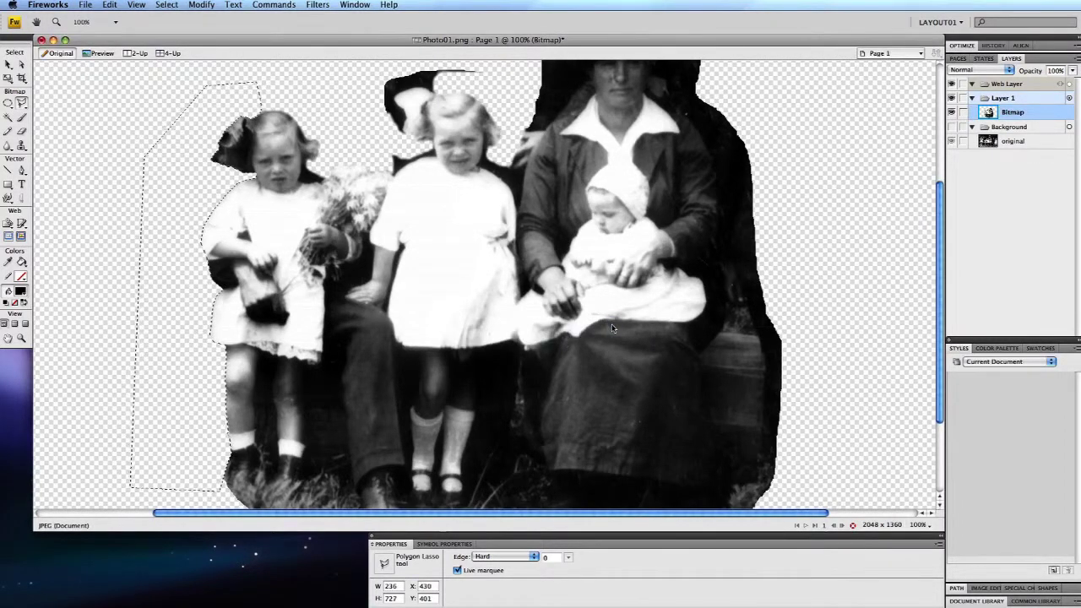
key("v")
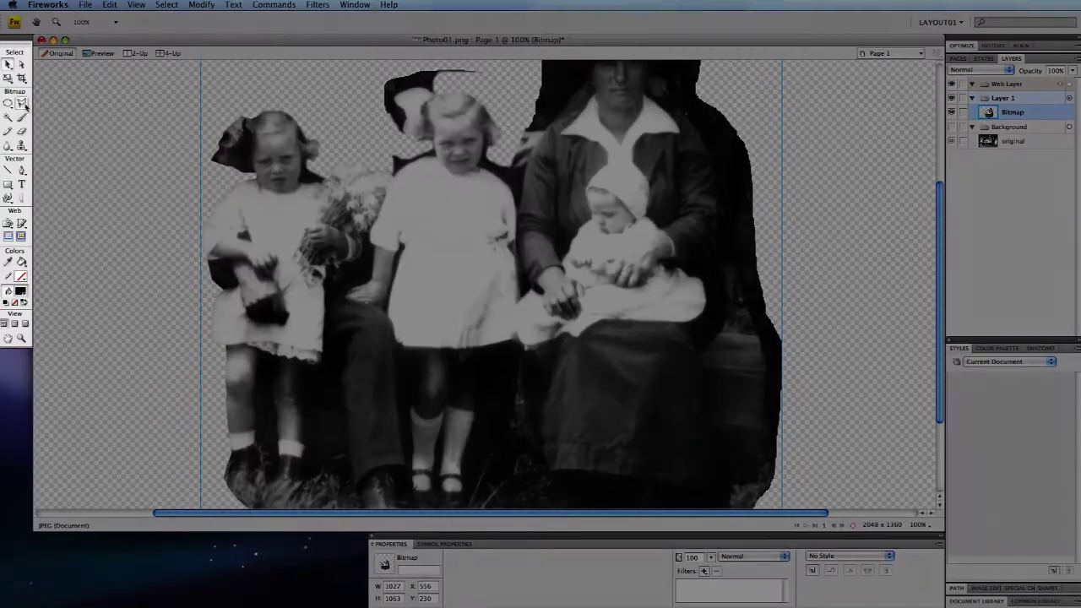
Outline and delete the dark area above the girls' heads, then deselect.
left_click(22, 103)
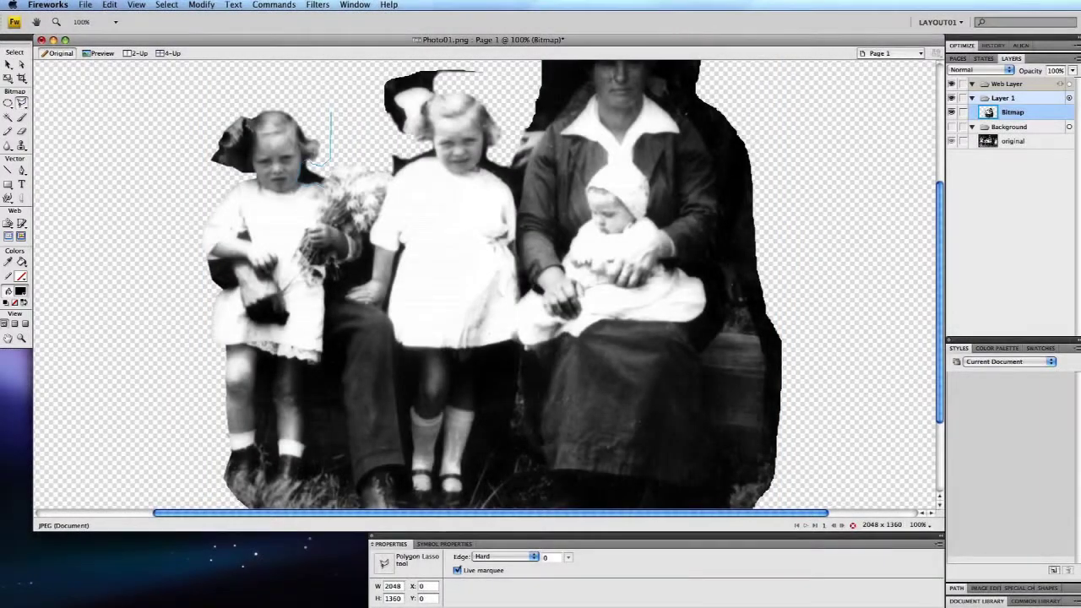
left_click(367, 151)
left_click(392, 172)
left_click(434, 152)
left_click(405, 137)
key("Delete")
left_click(167, 4)
left_click(173, 29)
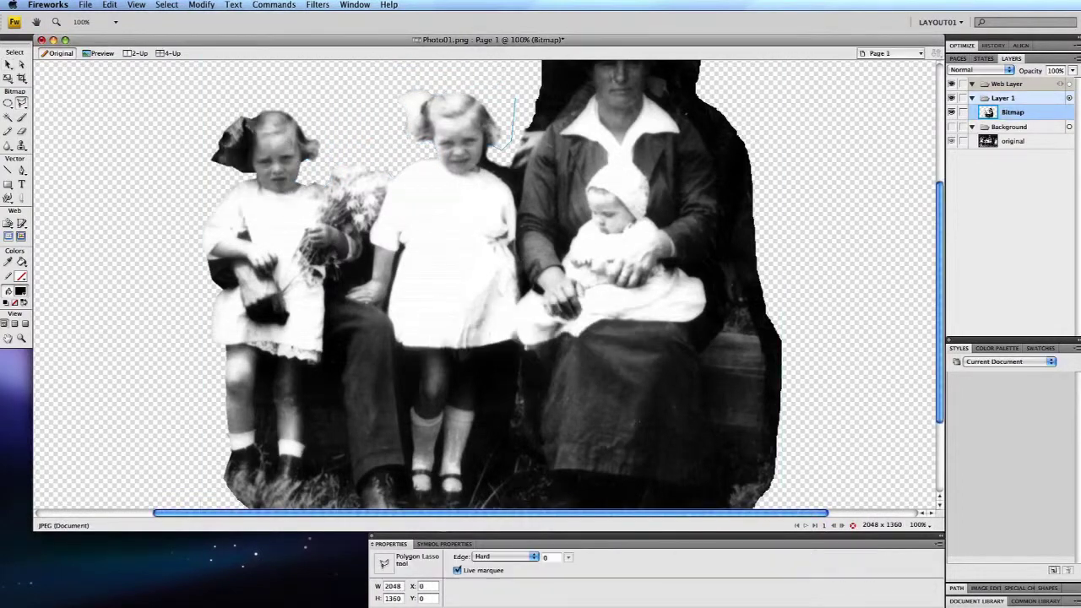
Start a polygon outline around the woman's hat.
scroll(570, 173, "up", 3)
left_click(562, 177)
left_click(582, 129)
left_click(652, 131)
left_click(673, 168)
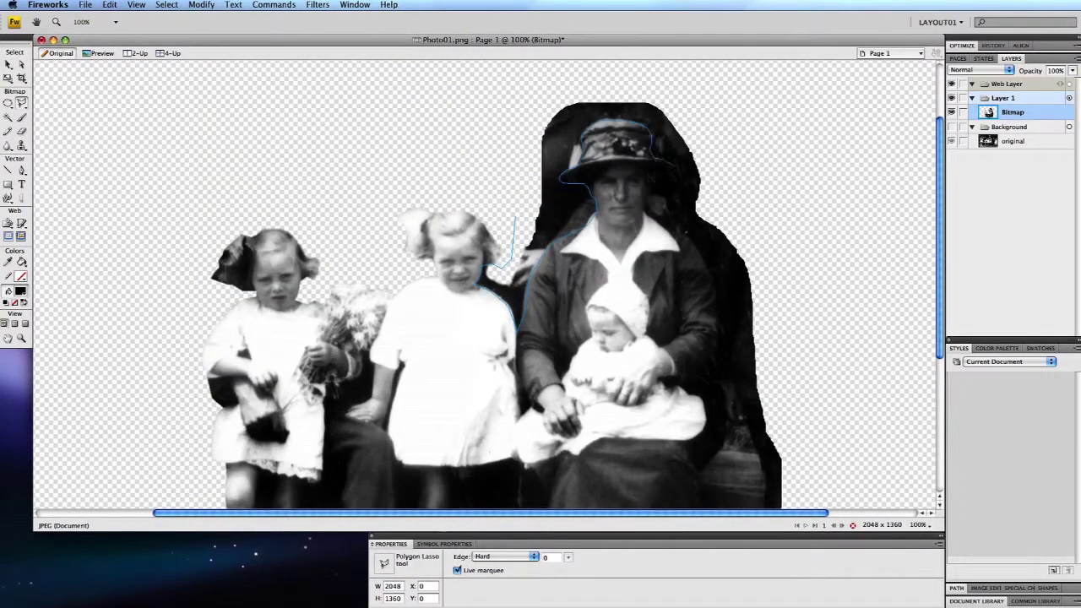
left_click(648, 184)
Extend the outline down the woman's right side and around the canvas edge, closing it.
left_click(692, 254)
left_click(713, 330)
left_click(726, 422)
left_click(809, 460)
left_click(822, 148)
left_click(688, 80)
left_click(583, 72)
left_click(519, 96)
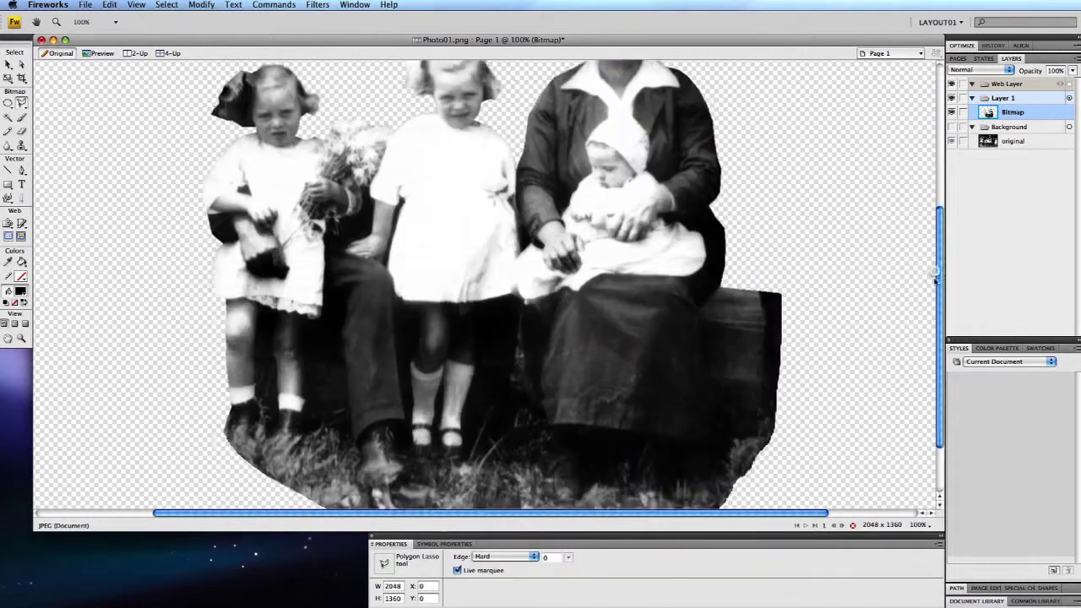
Outline the dark gap between the girls' dresses and the woman's skirt.
scroll(936, 279, "down", 2)
left_click(379, 219)
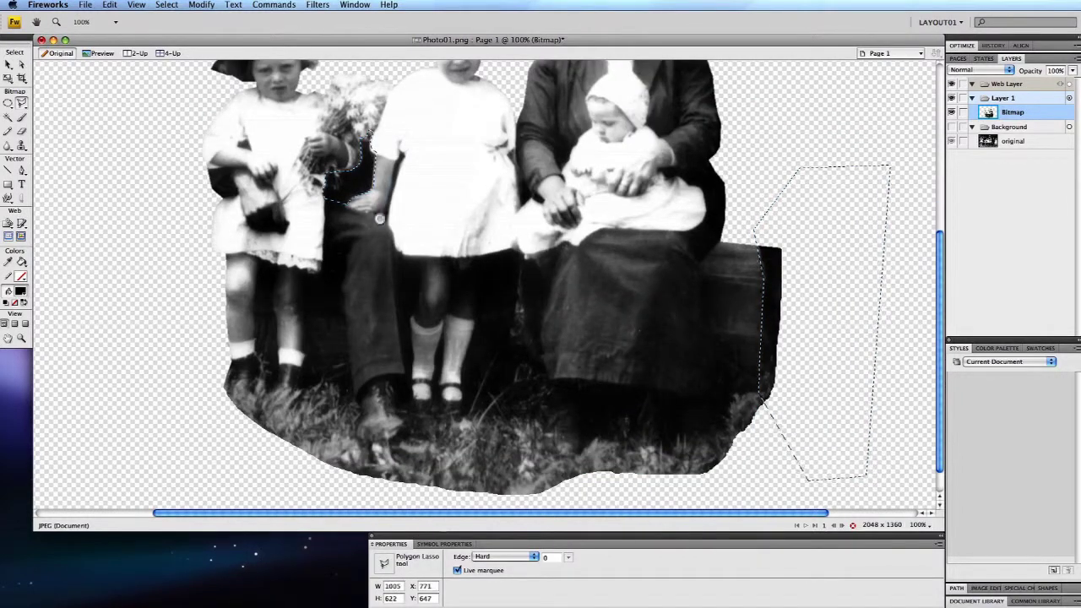
left_click(404, 153)
left_click(512, 148)
left_click(527, 203)
left_click(518, 254)
left_click(513, 335)
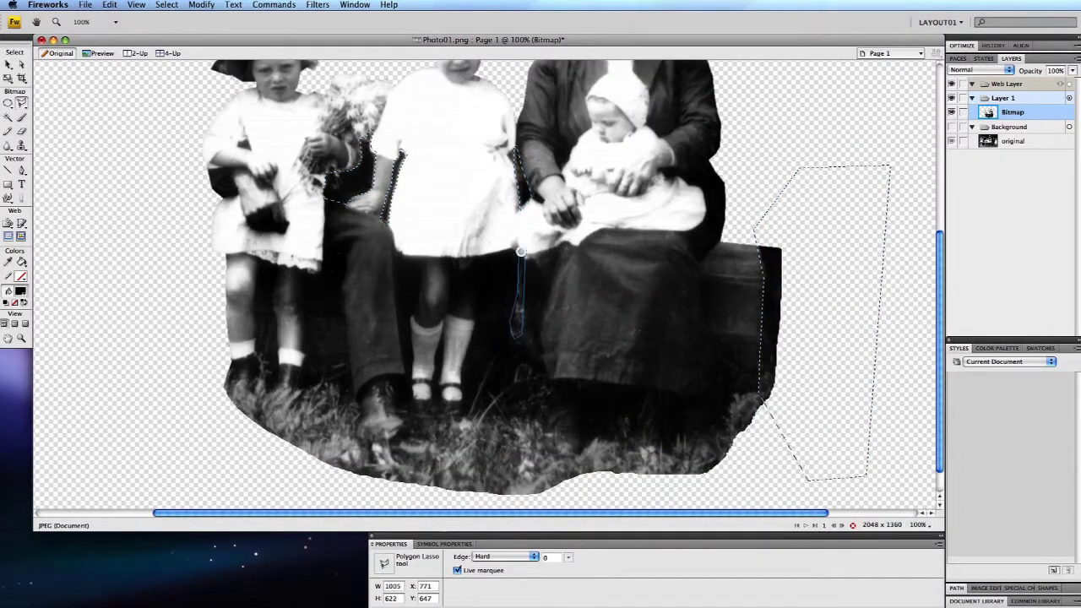
Feather the selected dark areas and delete them.
left_click(166, 4)
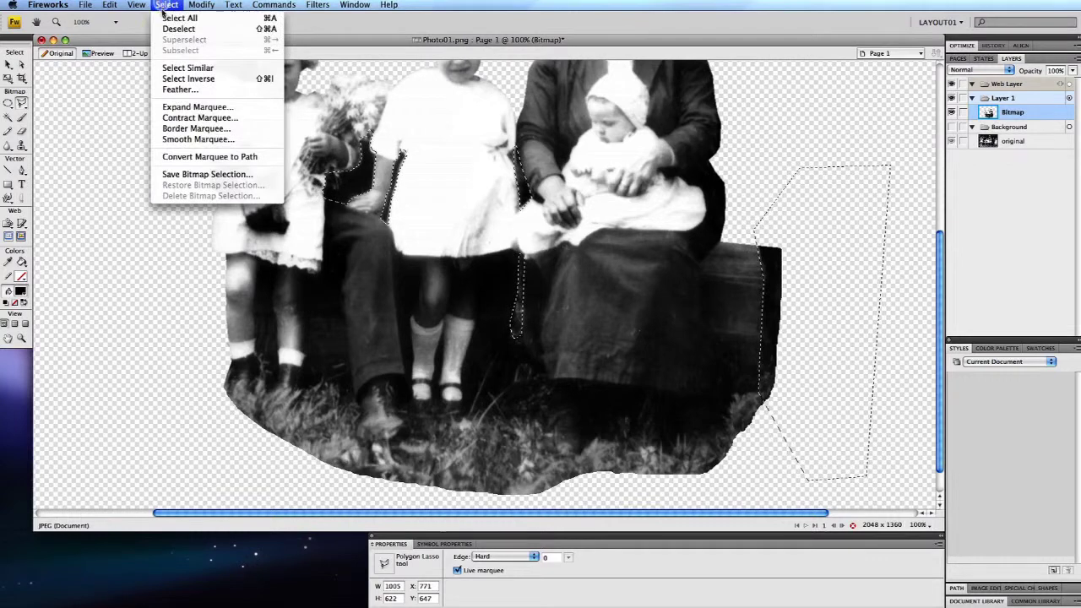
left_click(178, 90)
key("Return")
key("Delete")
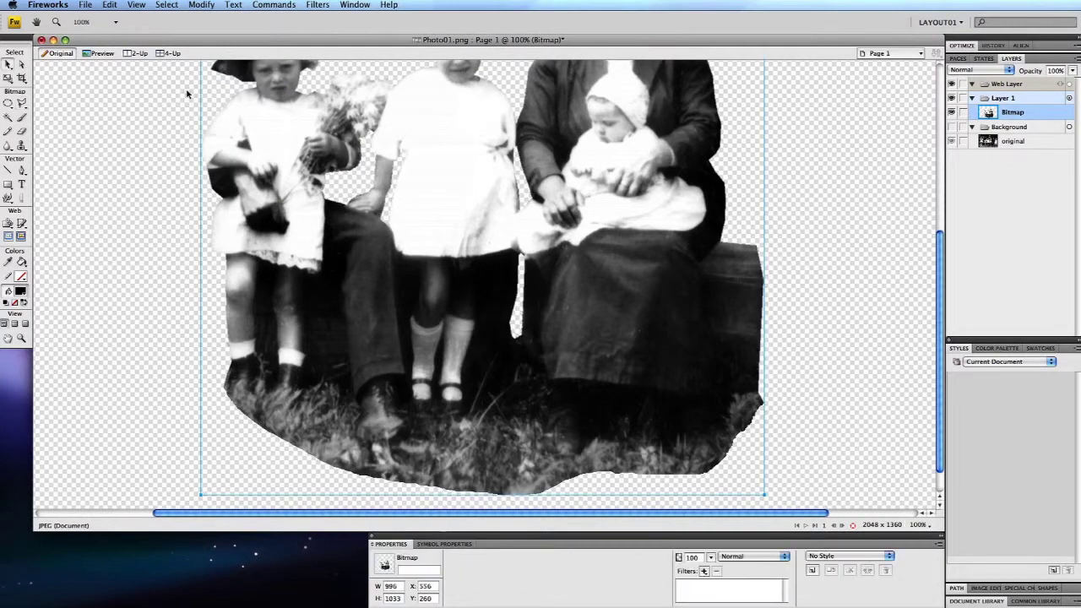
Zoom out to 50%, hide Layer 1, and show and select the original photo bitmap.
key("super+minus")
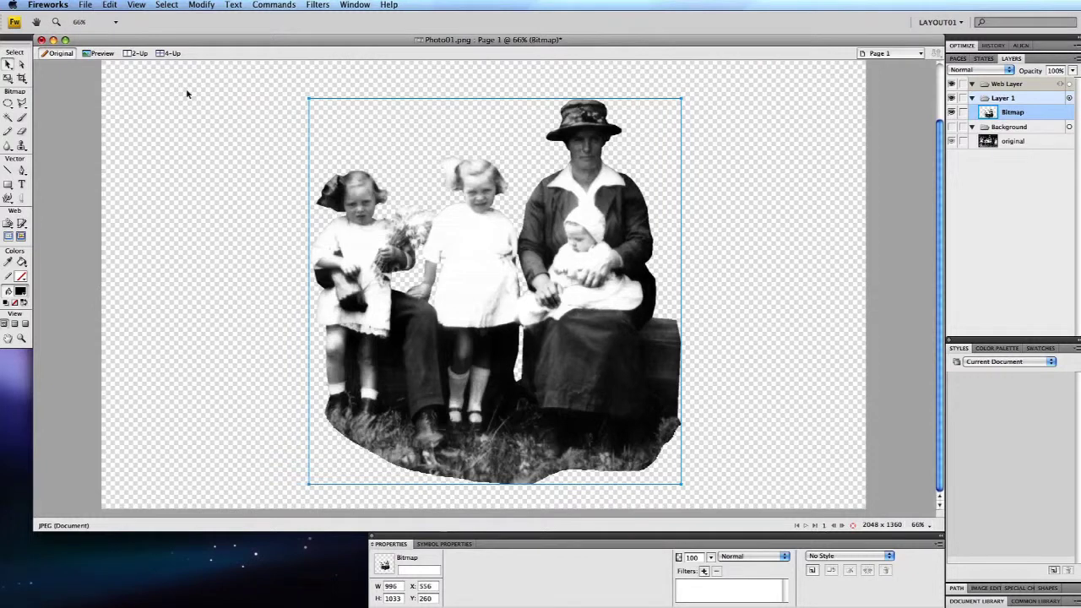
key("super+minus")
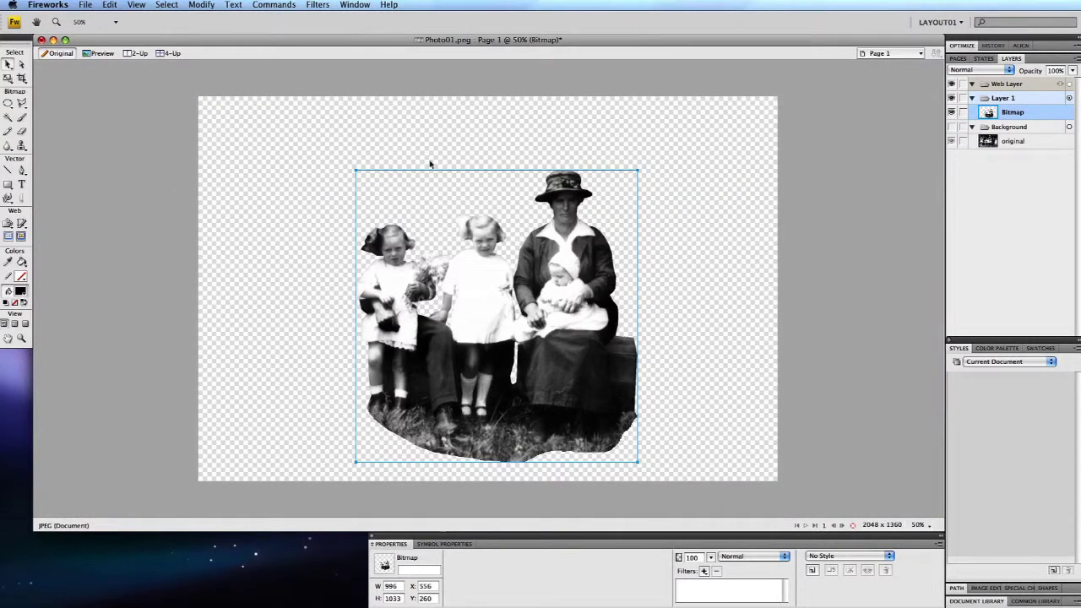
left_click(1010, 127)
left_click(952, 98)
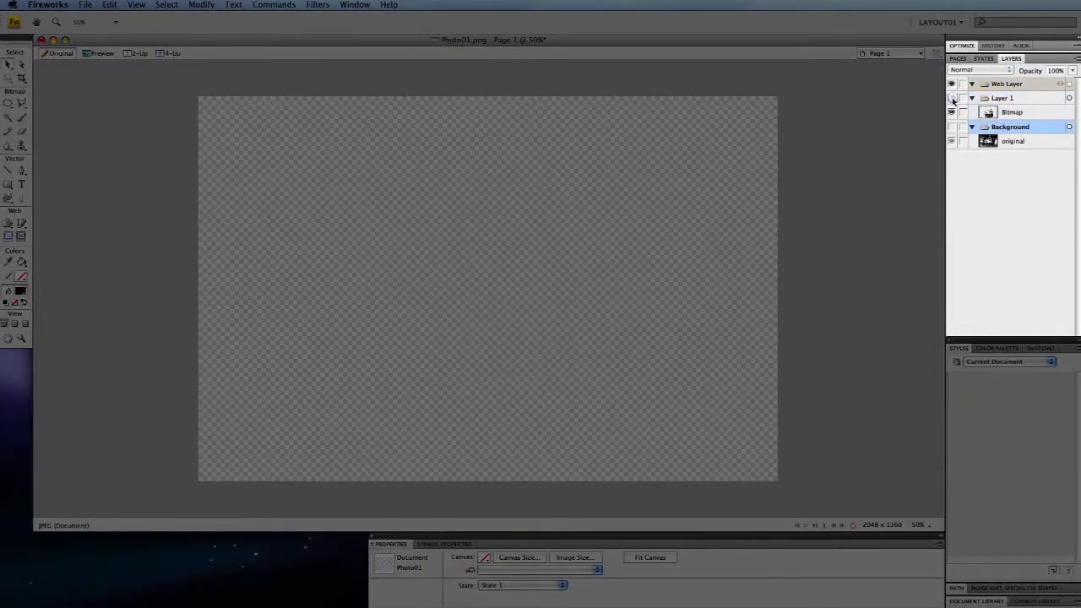
left_click(952, 127)
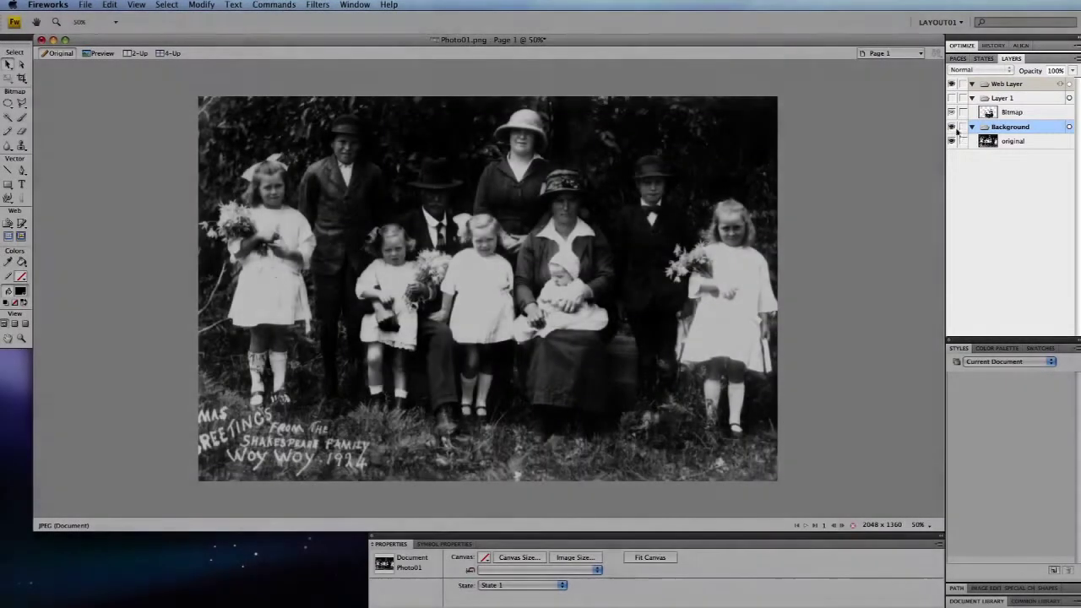
left_click(1013, 142)
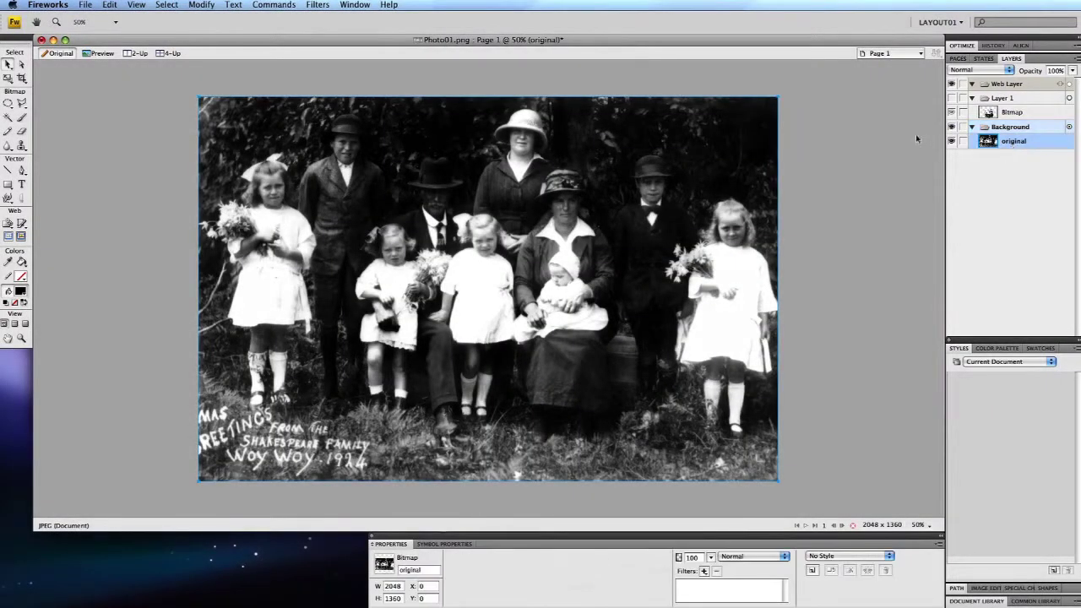
Polygon-lasso the grass and caption strip along the bottom of the photo.
left_click(21, 102)
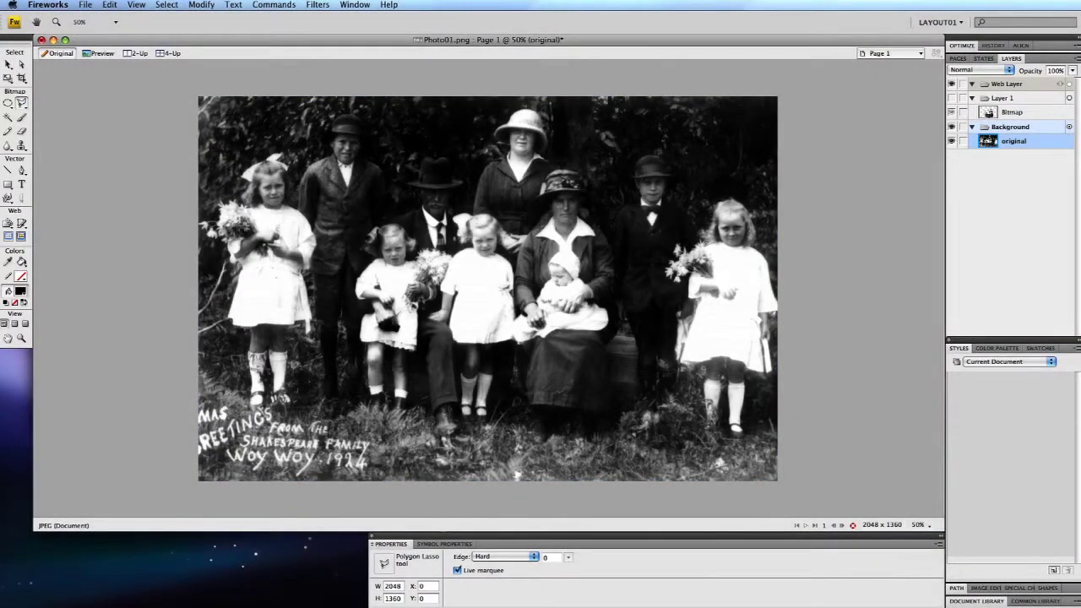
left_click(365, 394)
left_click(728, 433)
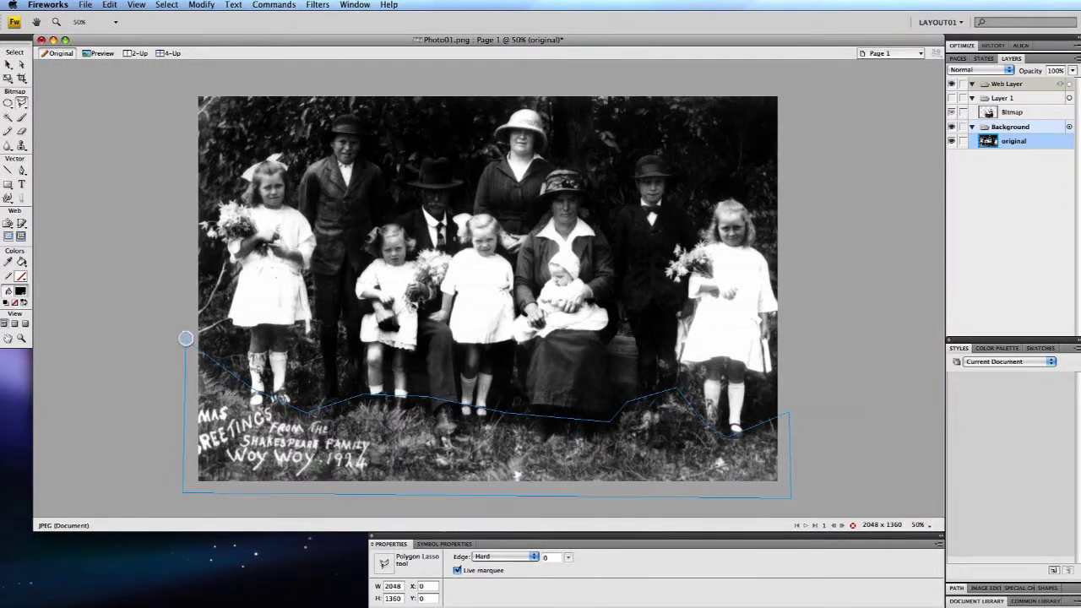
left_click(185, 338)
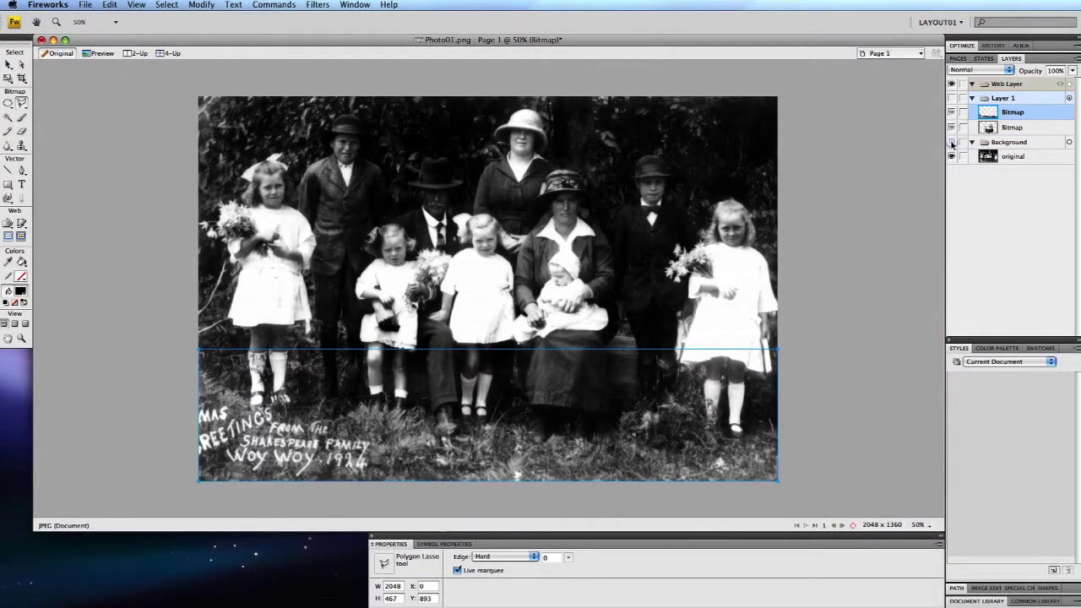
Leave only the grass strip visible and lasso a curved area above its top.
left_click(952, 142)
left_click(951, 99)
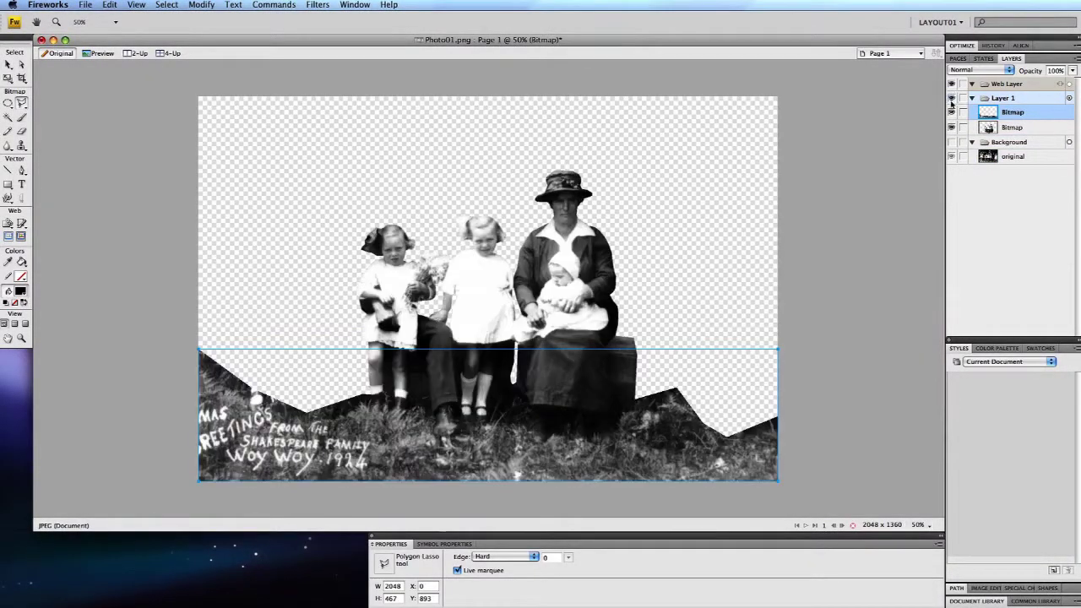
left_click(952, 127)
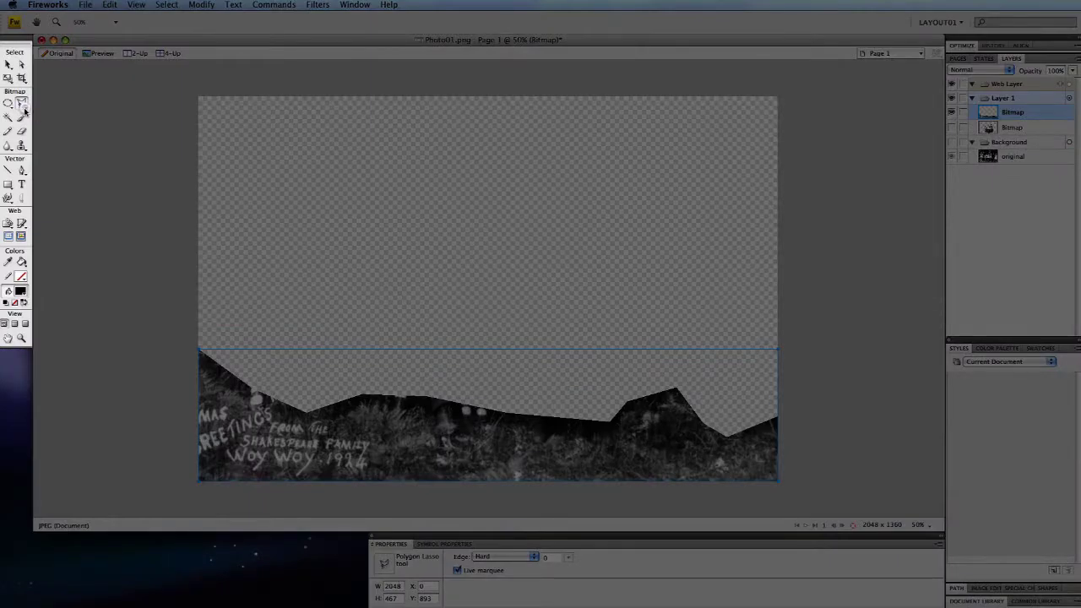
left_click(23, 104)
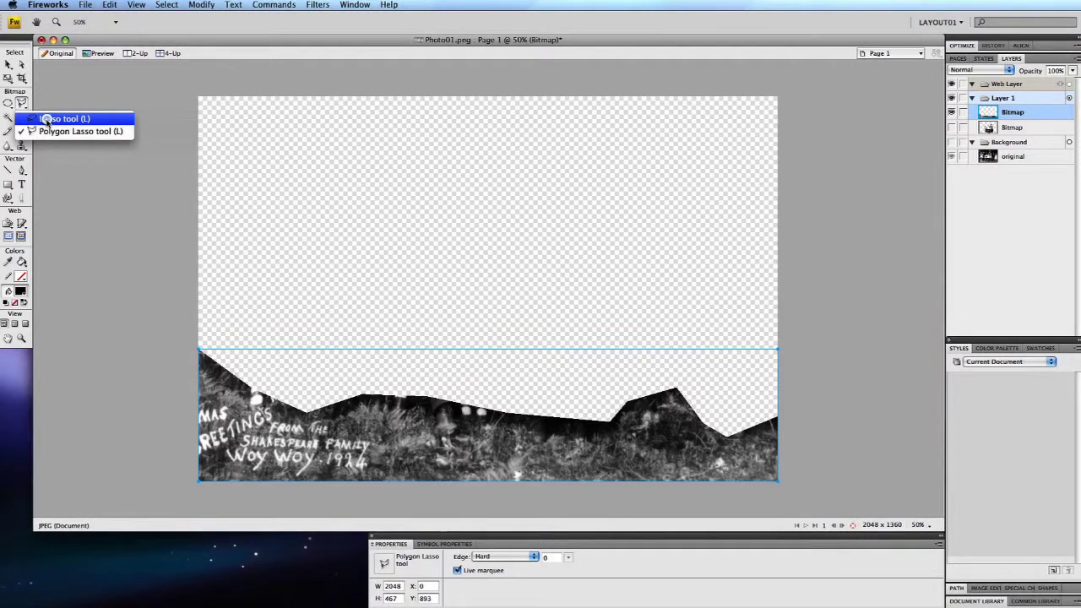
left_click(48, 119)
mouse_move(178, 359)
left_mouse_down()
mouse_move(228, 398)
mouse_move(287, 417)
mouse_move(376, 407)
mouse_move(443, 430)
mouse_move(598, 445)
mouse_move(638, 414)
mouse_move(675, 407)
mouse_move(751, 449)
mouse_move(785, 419)
mouse_move(682, 270)
mouse_move(188, 314)
left_mouse_up()
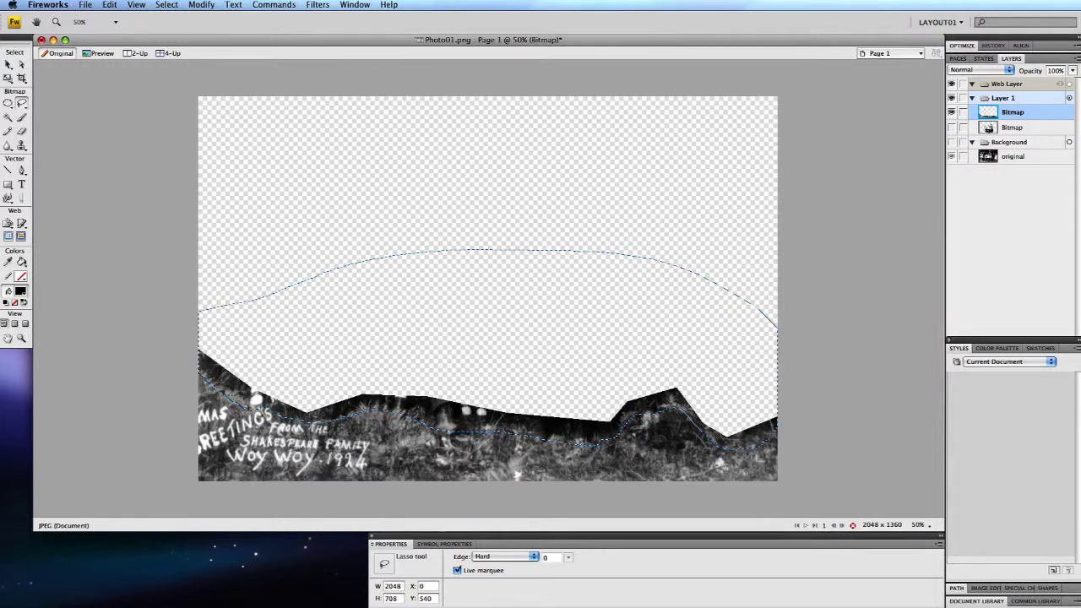
Feather the selection by 20 pixels and delete it to soften the strip's edge.
left_click(166, 5)
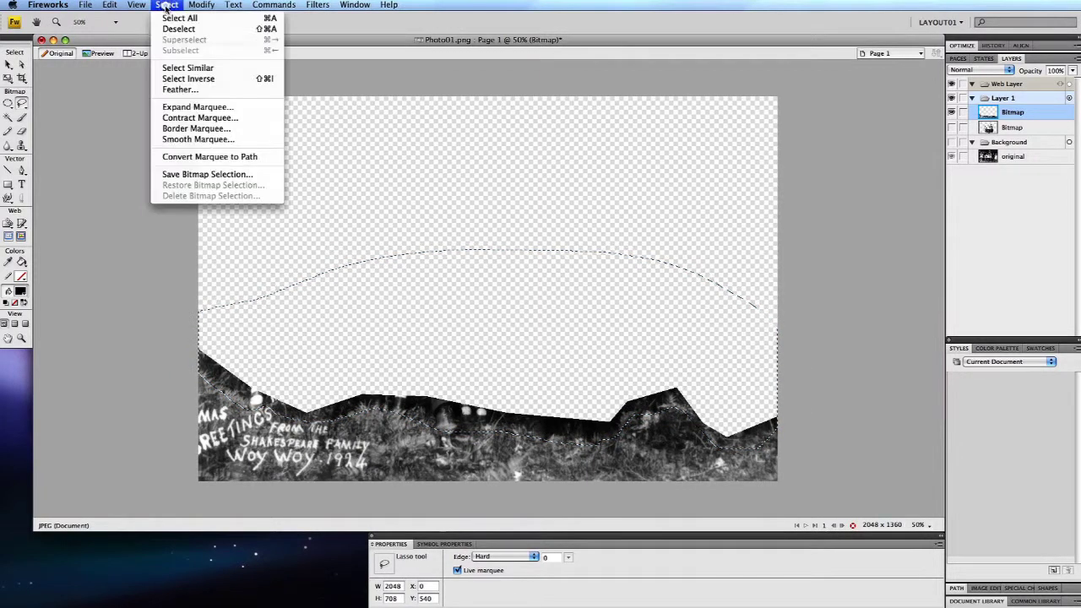
left_click(168, 88)
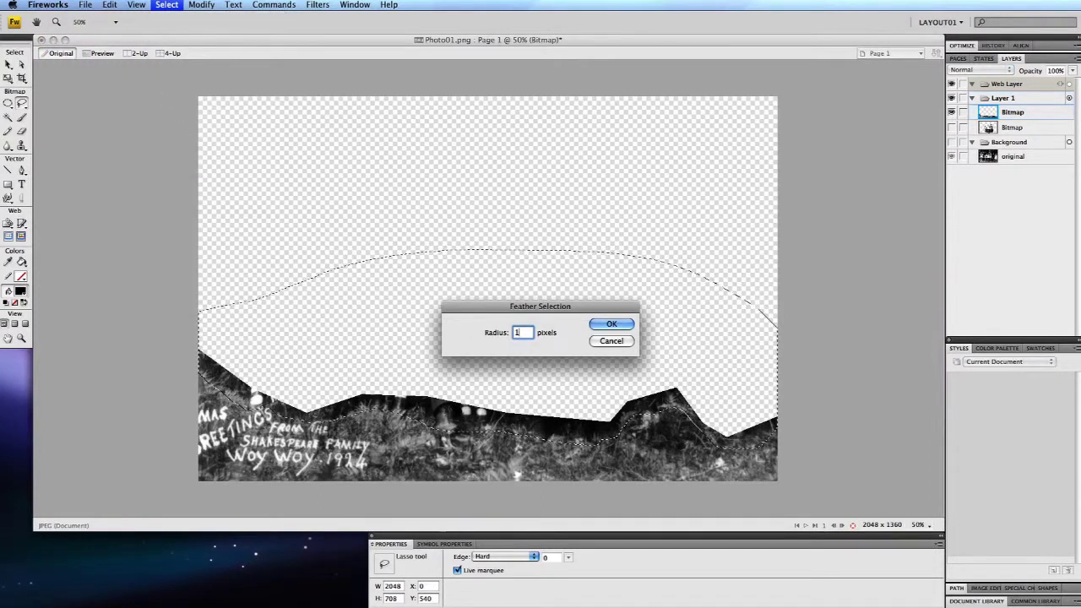
type("20")
left_click(611, 325)
key("Delete")
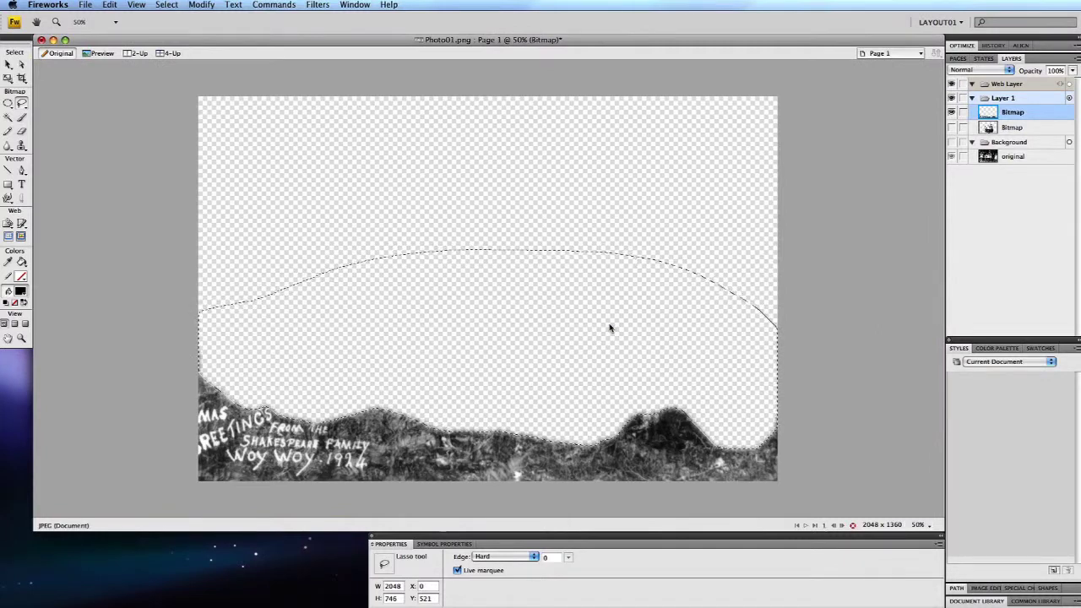
key("v")
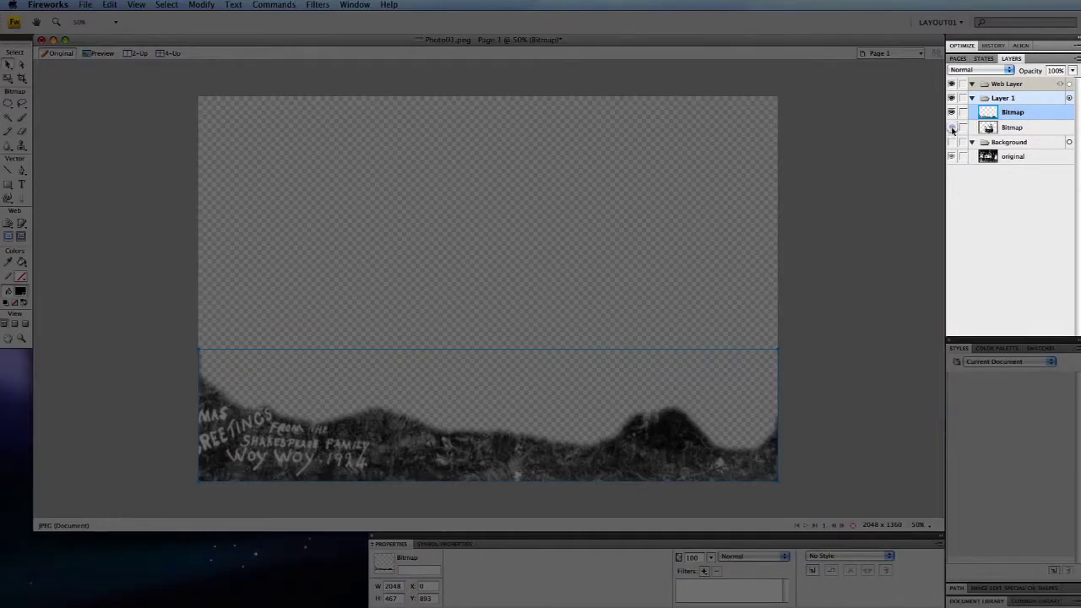
Select the family cut-out and grass bitmaps and flatten them into one.
left_click(952, 129)
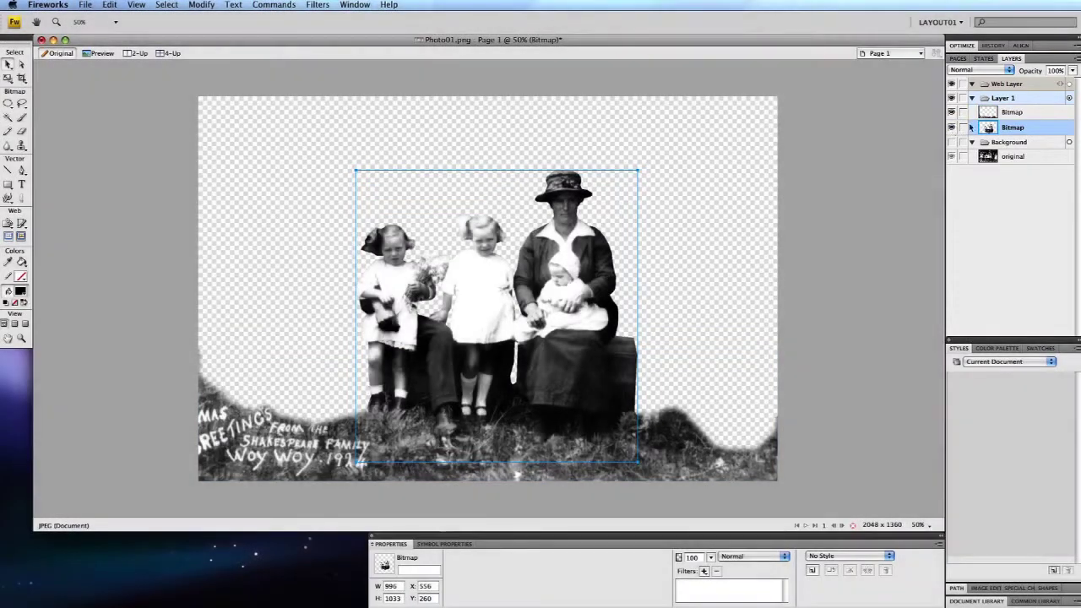
left_click(1029, 116, "shift")
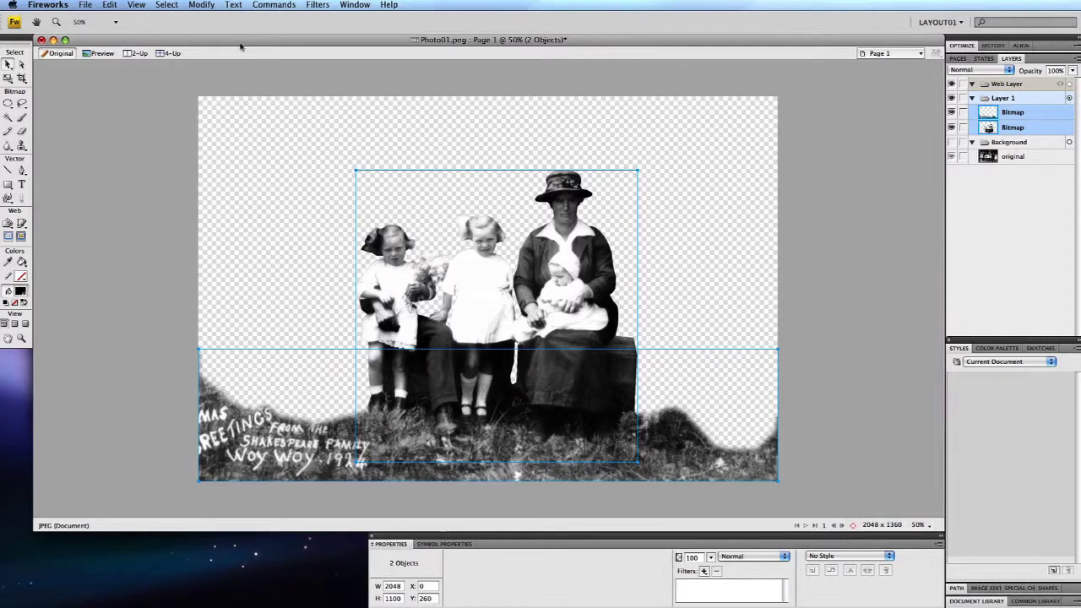
left_click(201, 5)
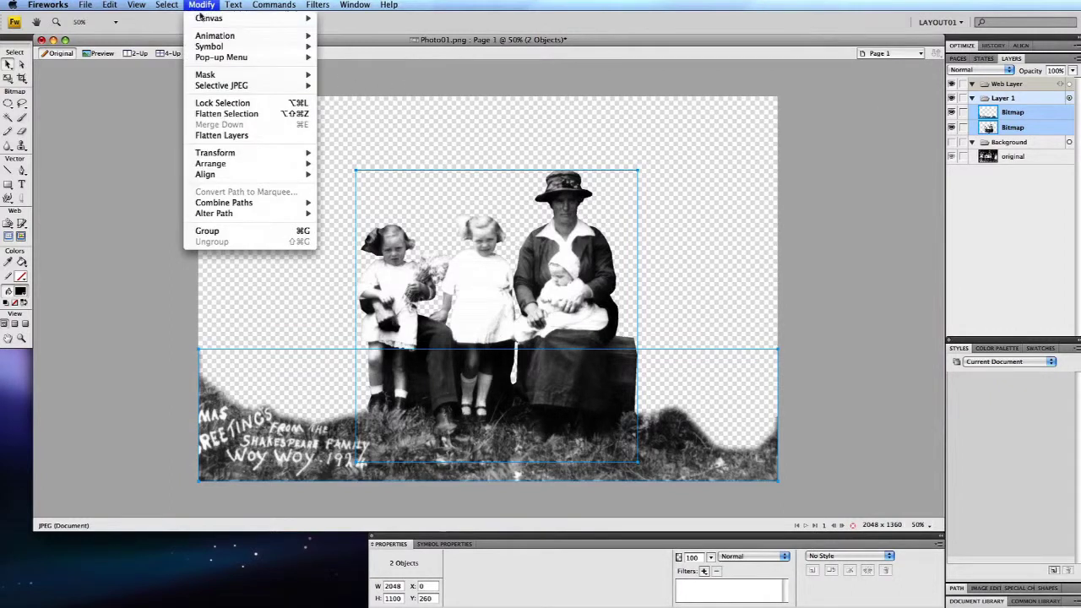
left_click(231, 114)
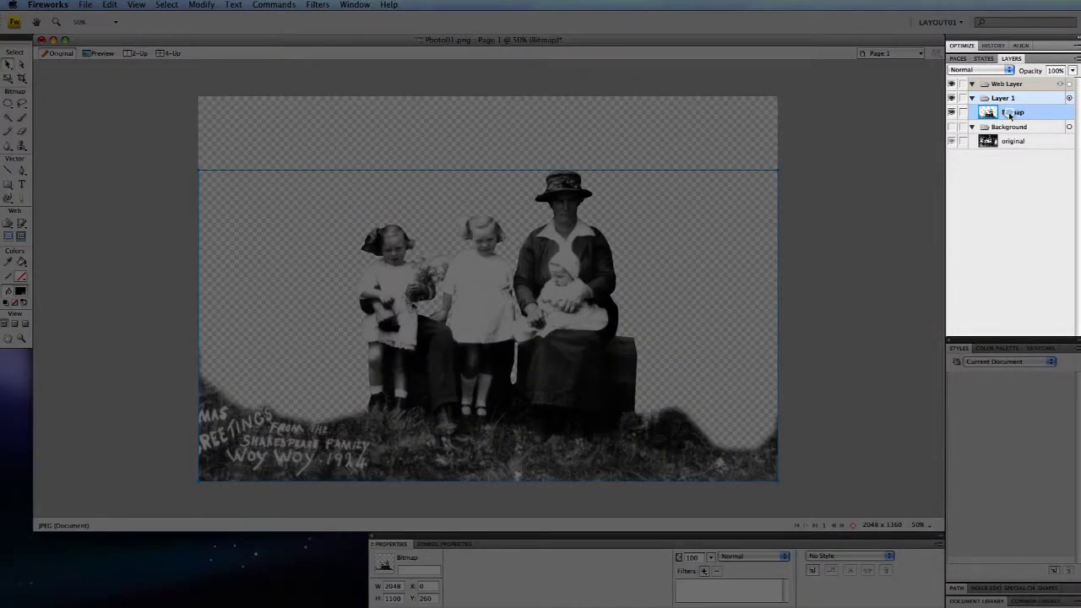
Rename the merged bitmap to 'front'.
double_click(1010, 113)
type("front")
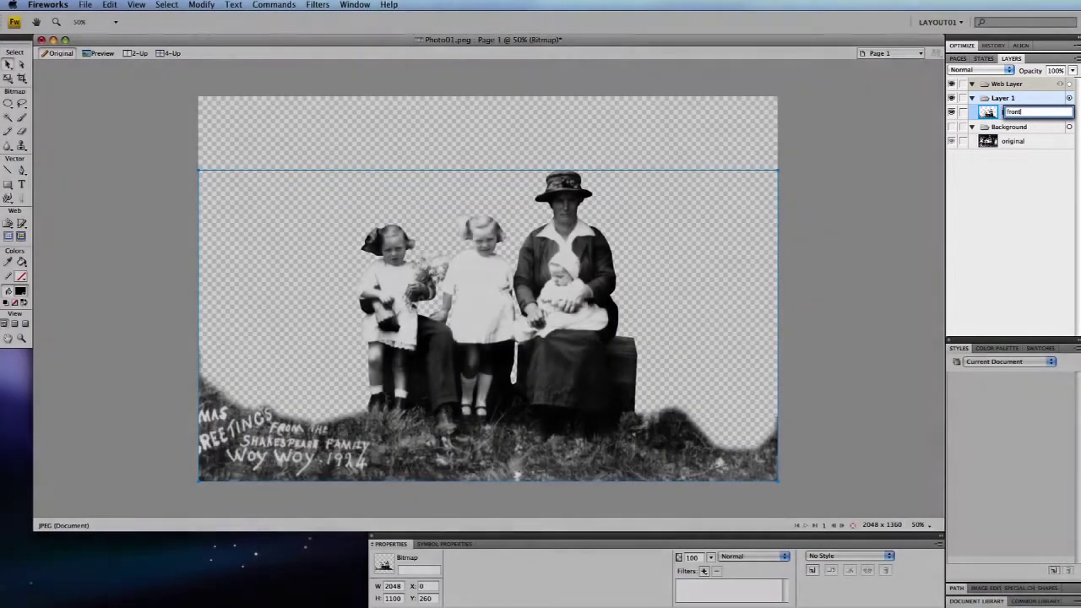
key("Return")
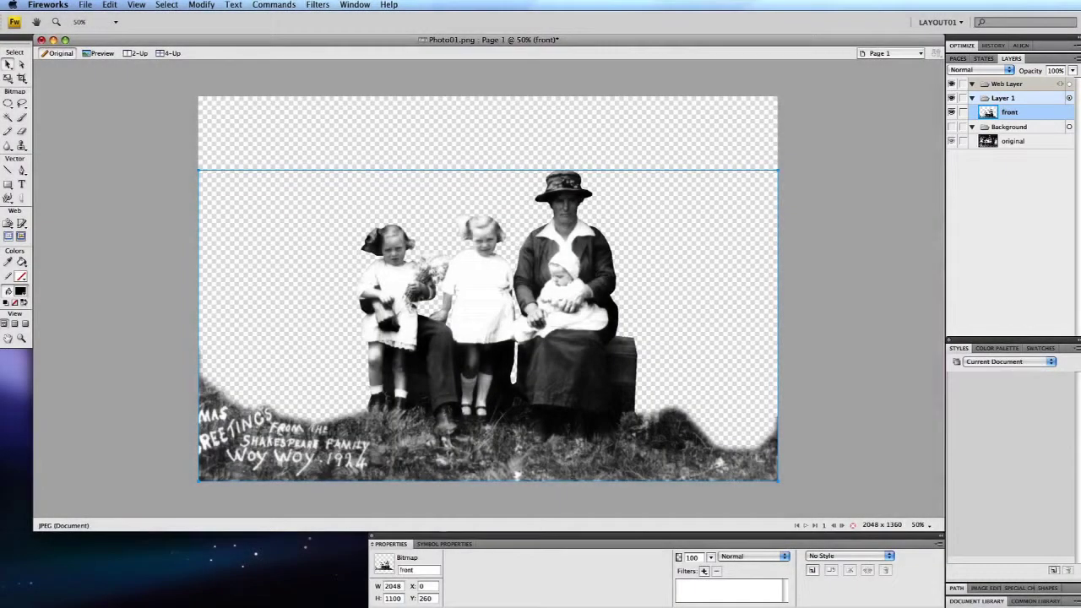
Hide Layer 1, select the original photo bitmap, and lasso above the back-row heads.
left_click(952, 98)
left_click(952, 127)
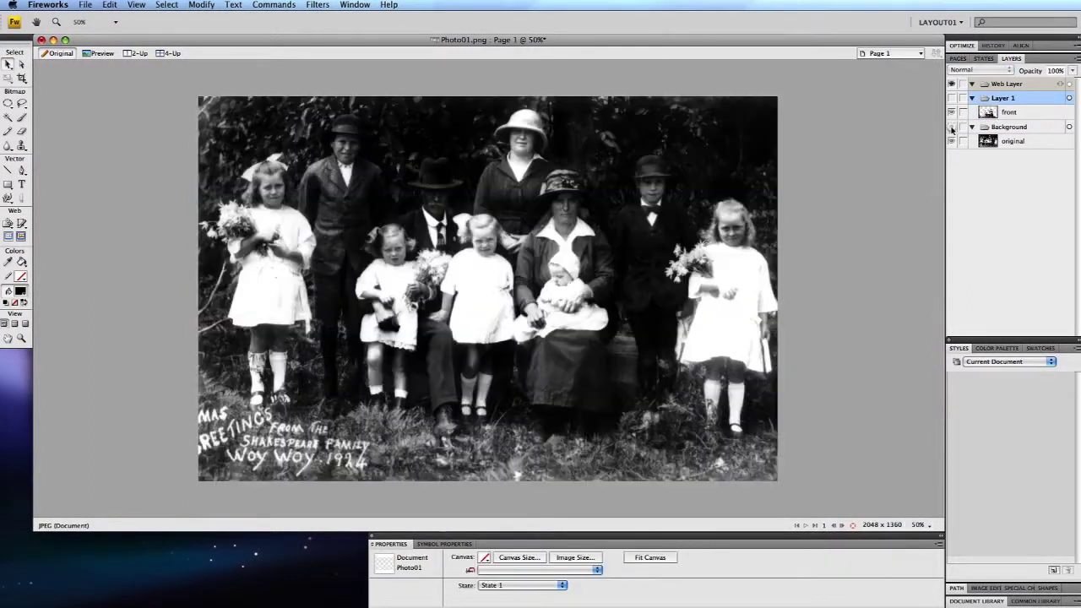
left_click(1022, 142)
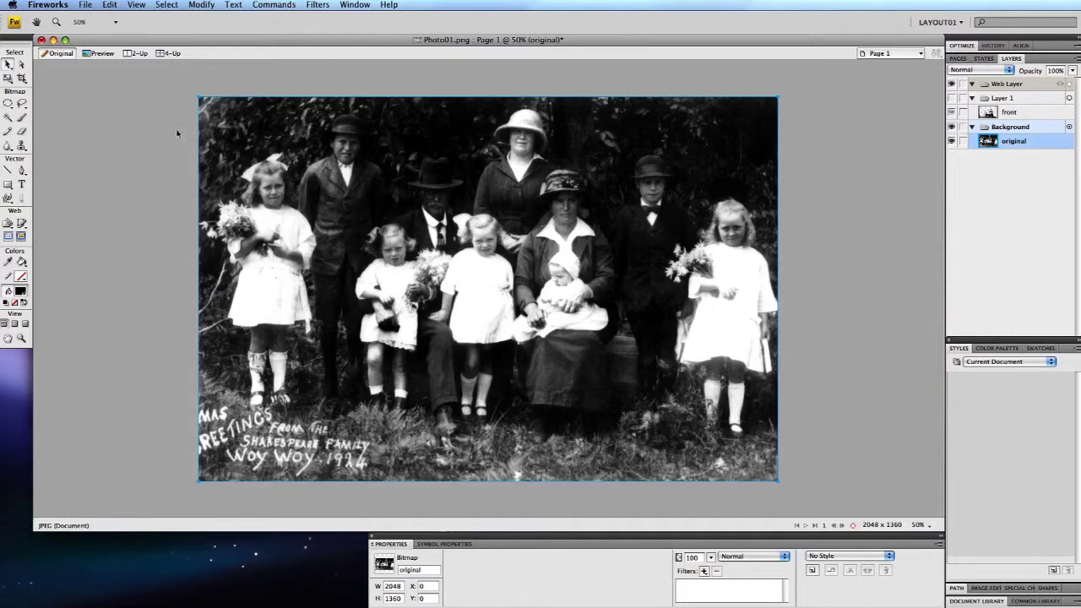
left_click(22, 103)
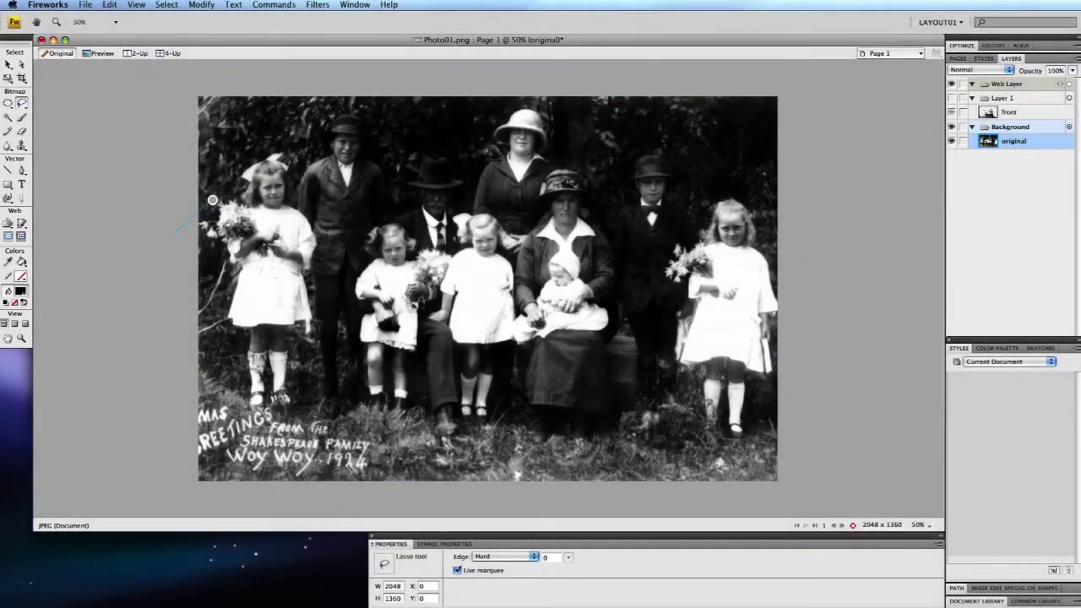
mouse_move(212, 200)
left_mouse_down()
mouse_move(314, 125)
mouse_move(415, 152)
mouse_move(483, 142)
mouse_move(724, 188)
mouse_move(798, 300)
mouse_move(159, 290)
mouse_move(173, 232)
left_mouse_up()
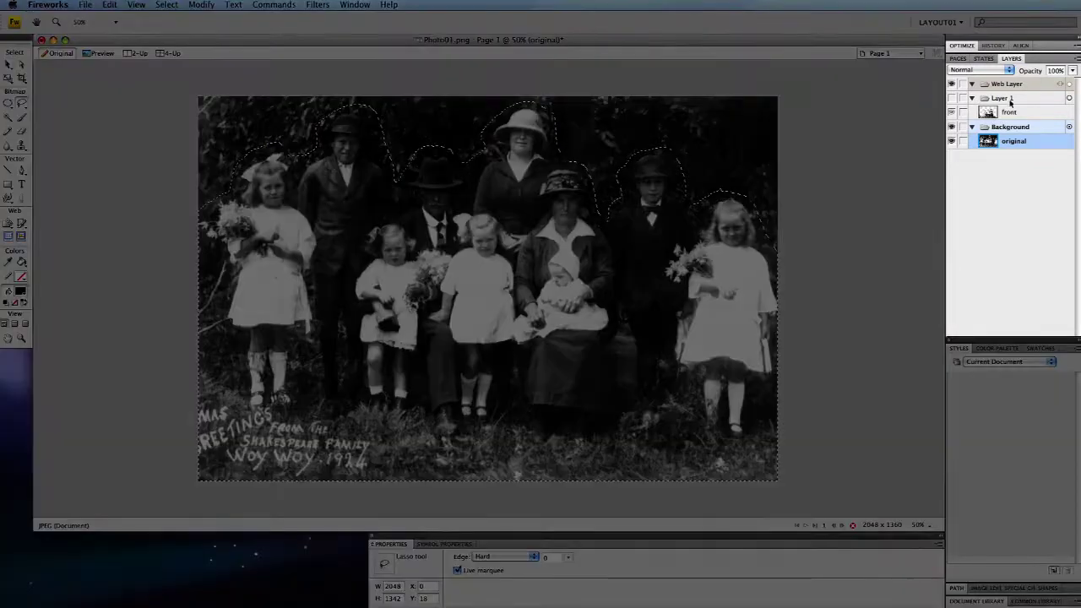
Name the pasted back-row bitmap 'mid' in Layer 1 and hide the original Background photo.
left_click(1003, 98)
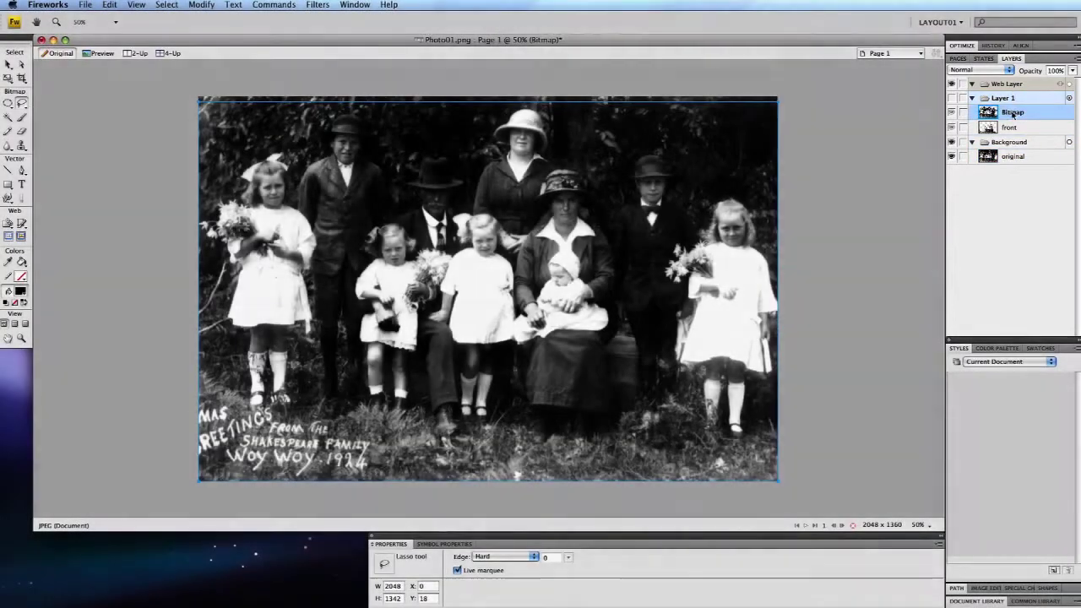
double_click(1012, 112)
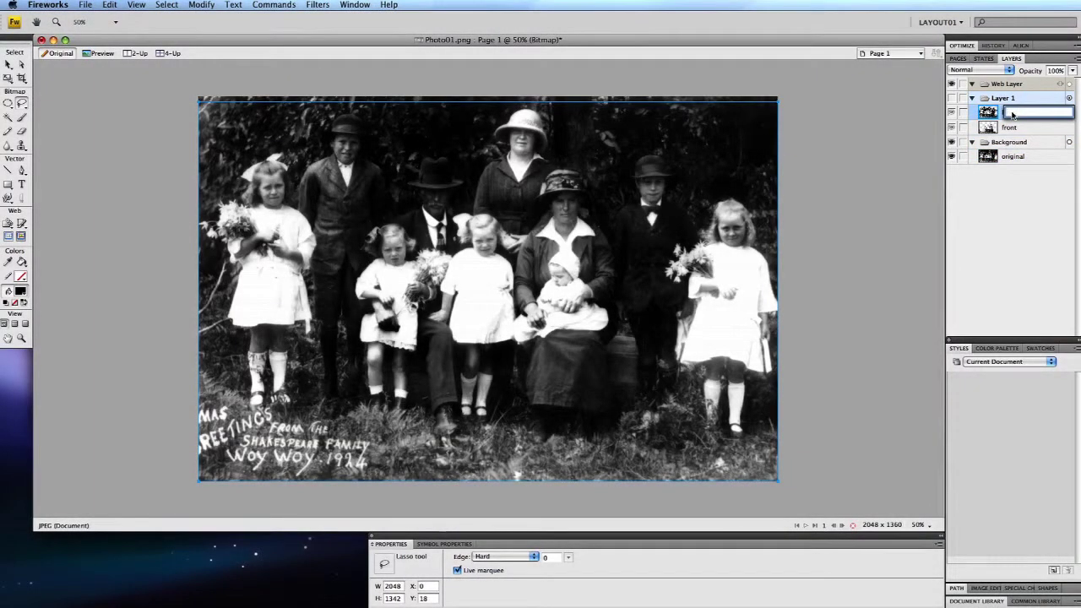
key("Return")
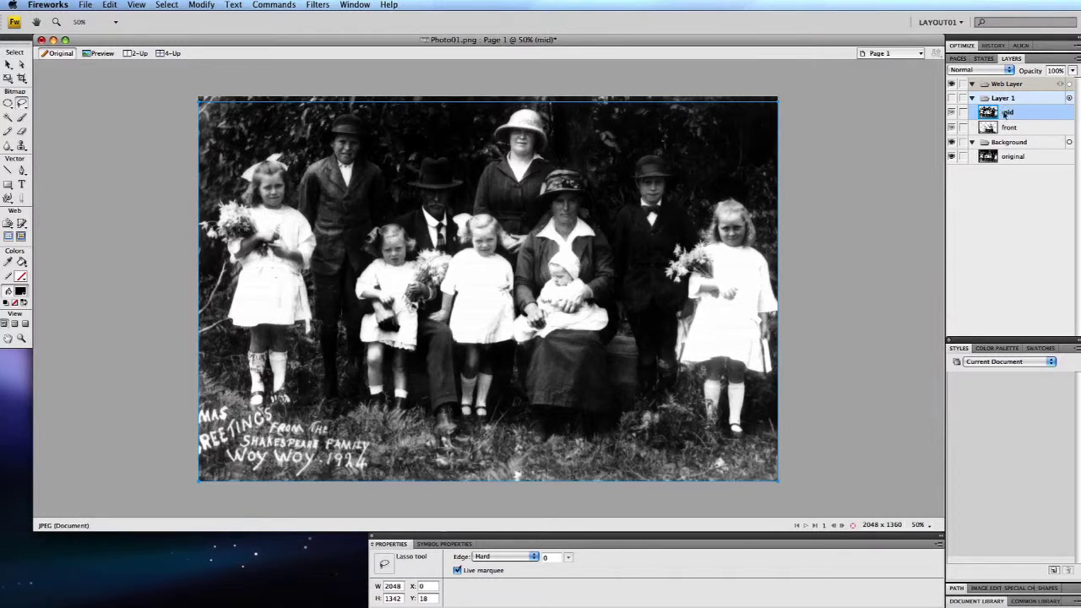
left_click(953, 98)
left_click(952, 143)
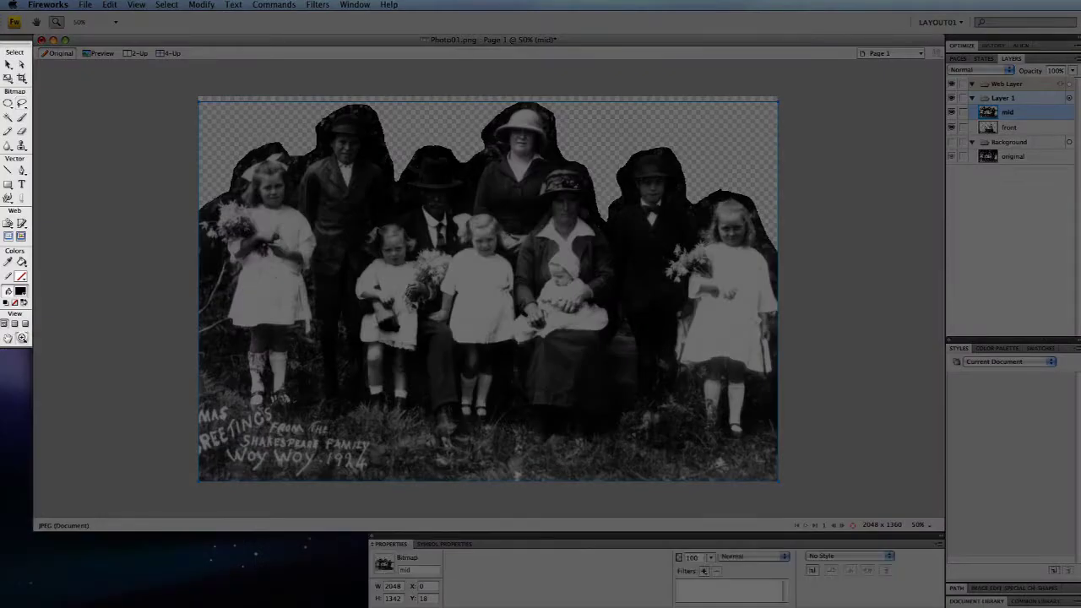
Zoom in, lasso the dark area along the left-edge girl, and feather the selection by 3.
key("z")
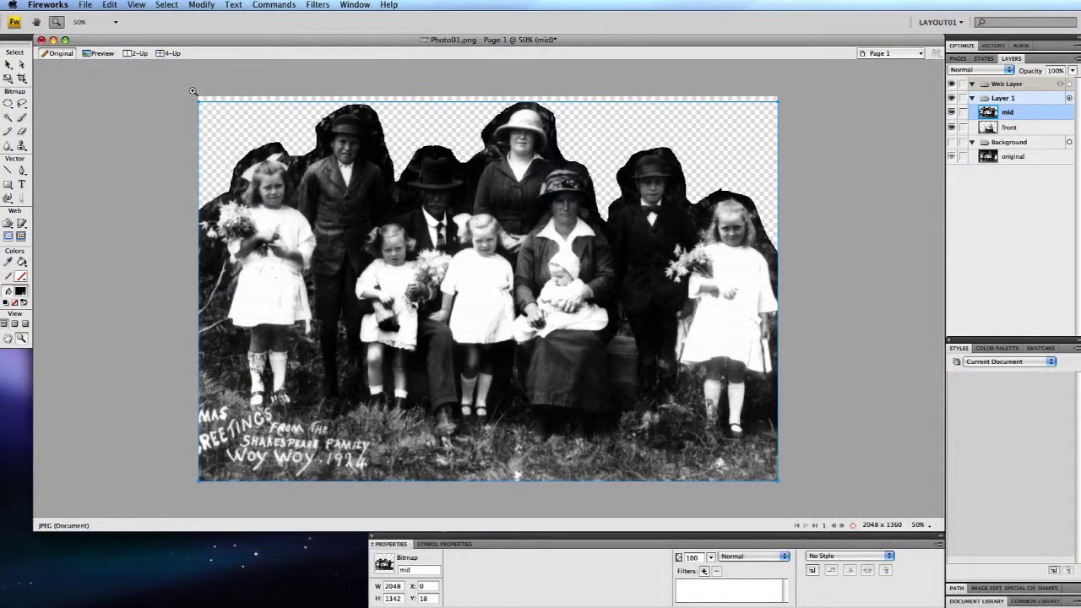
left_click_drag(192, 90, 386, 255)
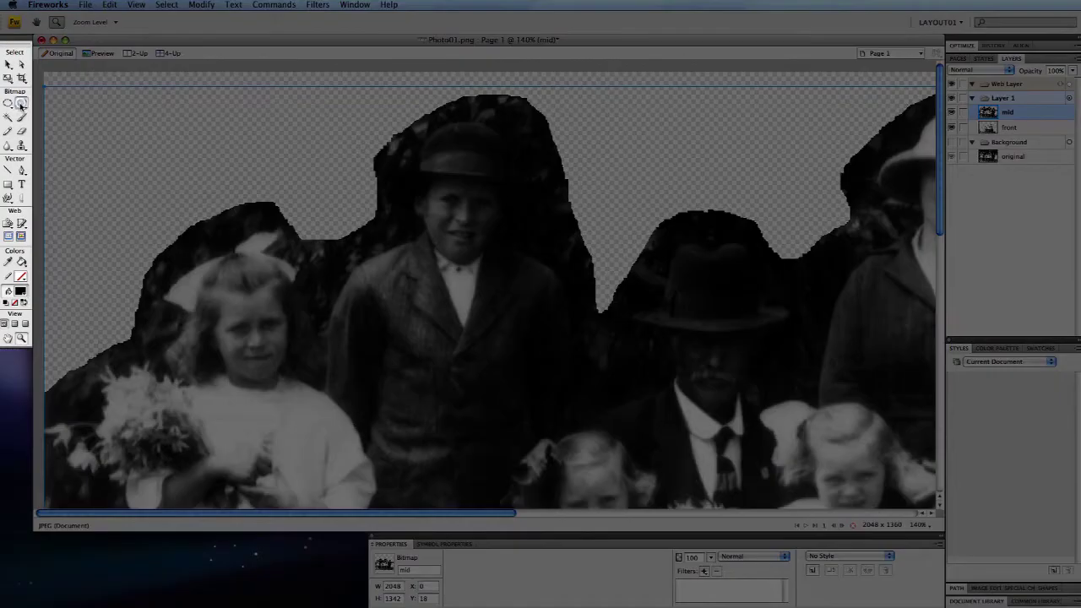
key("l")
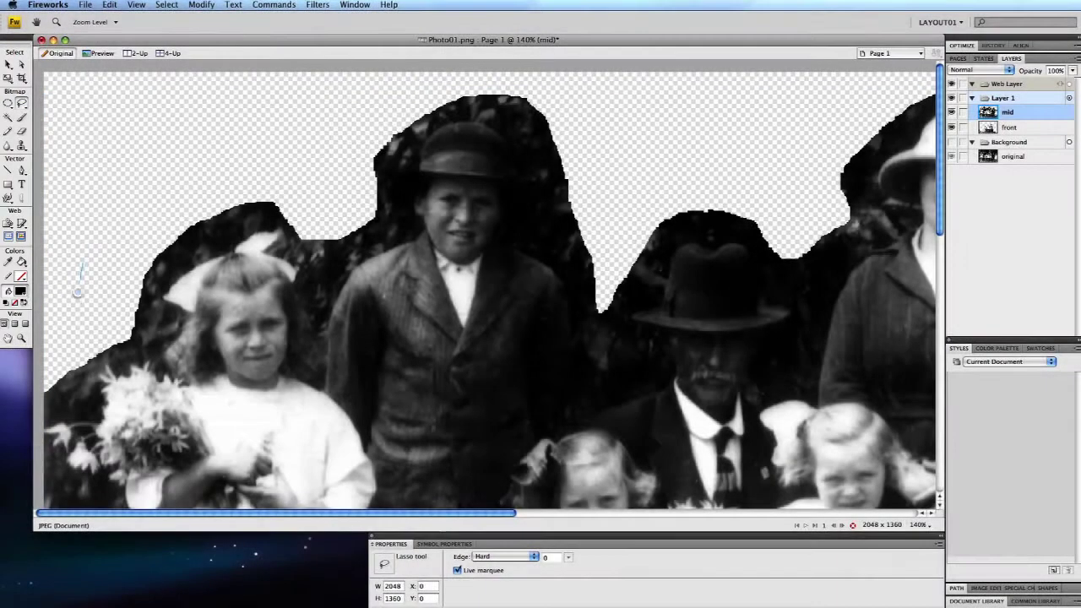
mouse_move(82, 261)
left_mouse_down()
mouse_move(49, 488)
mouse_move(102, 503)
mouse_move(126, 487)
mouse_move(123, 463)
mouse_move(106, 450)
mouse_move(110, 388)
mouse_move(125, 378)
mouse_move(181, 386)
mouse_move(173, 341)
mouse_move(190, 326)
mouse_move(101, 255)
left_mouse_up()
mouse_move(319, 215)
left_mouse_down()
mouse_move(292, 286)
mouse_move(311, 344)
mouse_move(299, 366)
mouse_move(284, 361)
mouse_move(287, 374)
mouse_move(314, 372)
mouse_move(346, 200)
left_mouse_up()
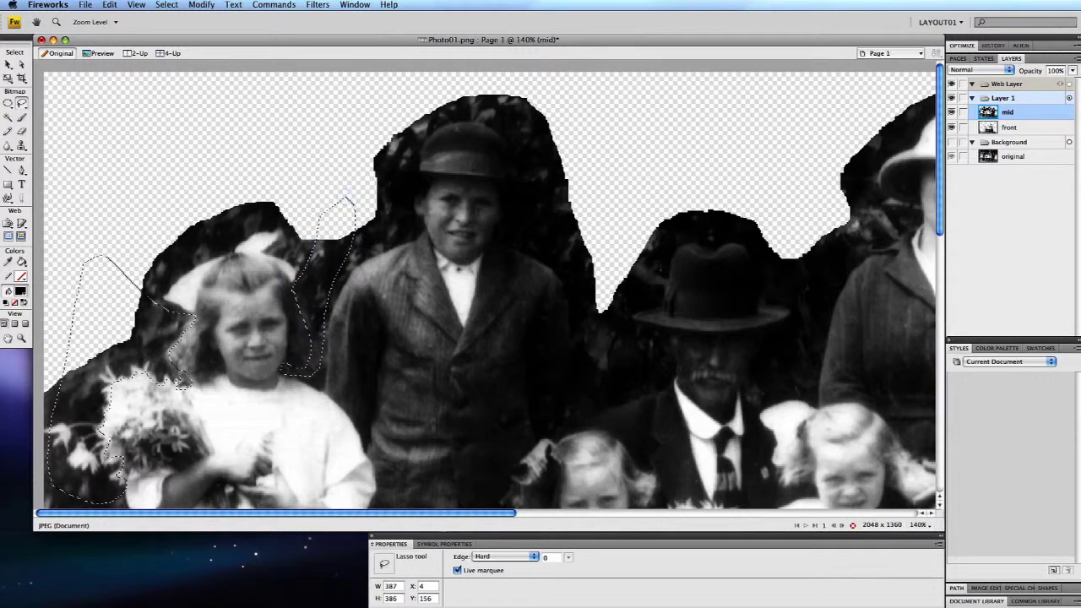
left_click(168, 6)
left_click(179, 89)
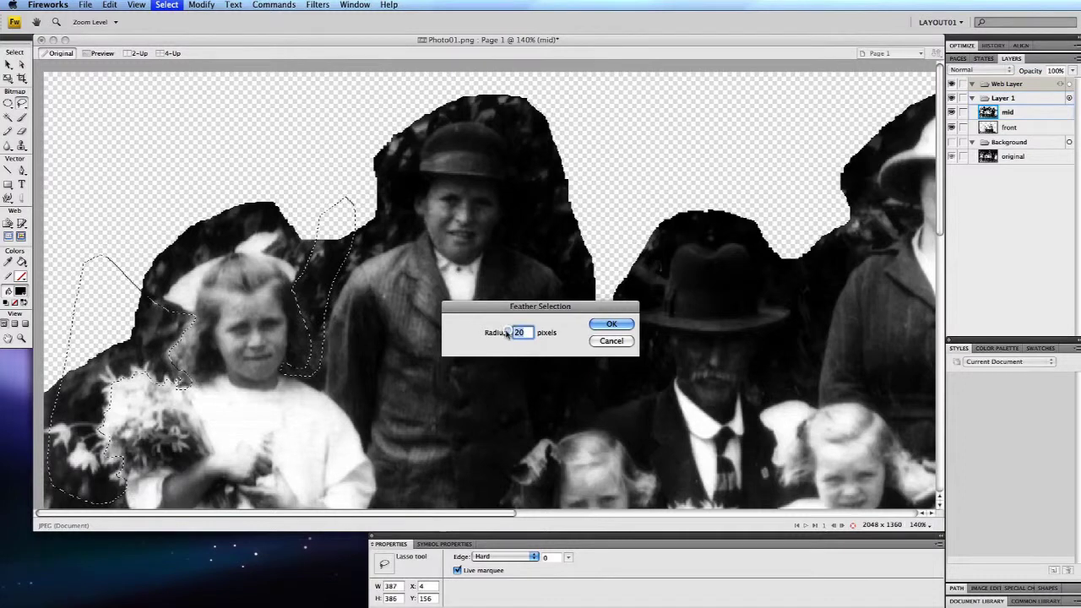
type("3")
left_click(611, 324)
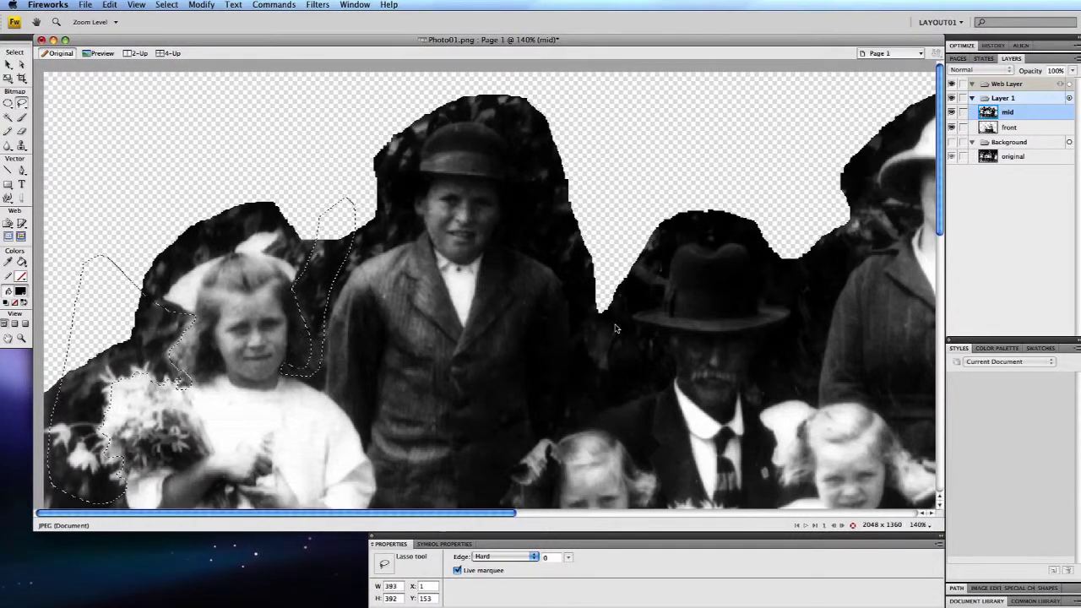
Lasso around the right-hand girl's head, feather it, and delete the dark background inside.
left_click_drag(374, 513, 849, 517)
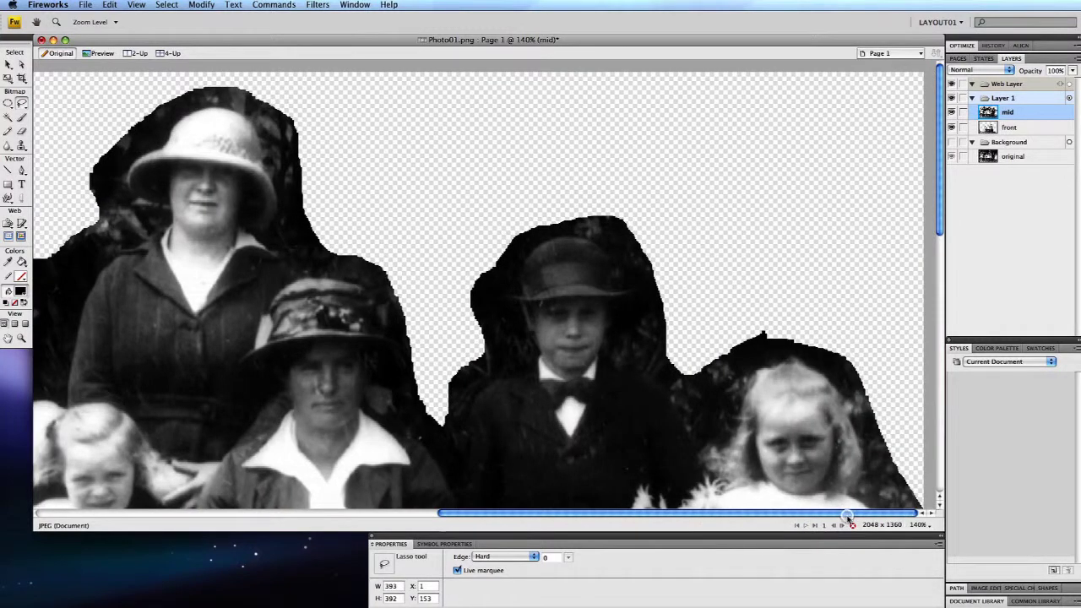
mouse_move(764, 291)
left_mouse_down()
mouse_move(695, 405)
mouse_move(716, 486)
mouse_move(757, 378)
mouse_move(825, 381)
mouse_move(864, 466)
mouse_move(883, 292)
mouse_move(832, 269)
left_mouse_up()
left_click(167, 5)
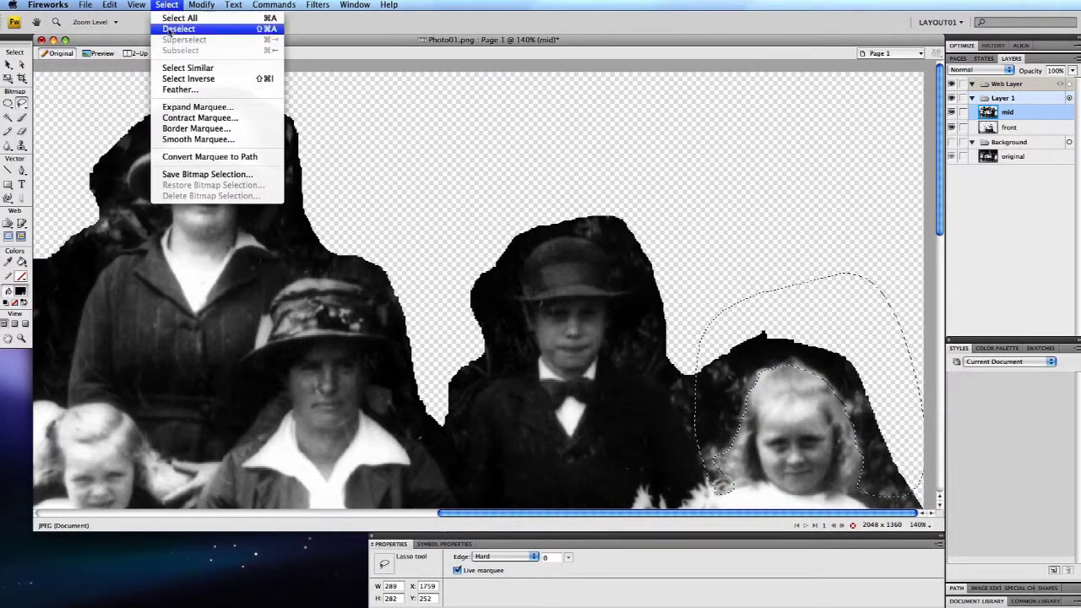
left_click(175, 89)
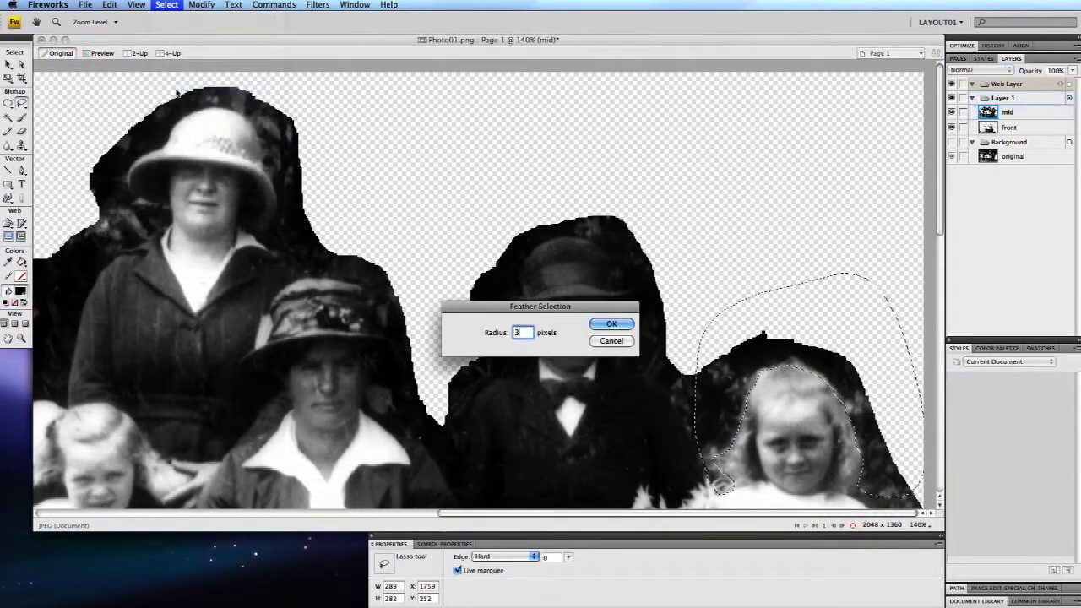
key("Return")
key("Delete")
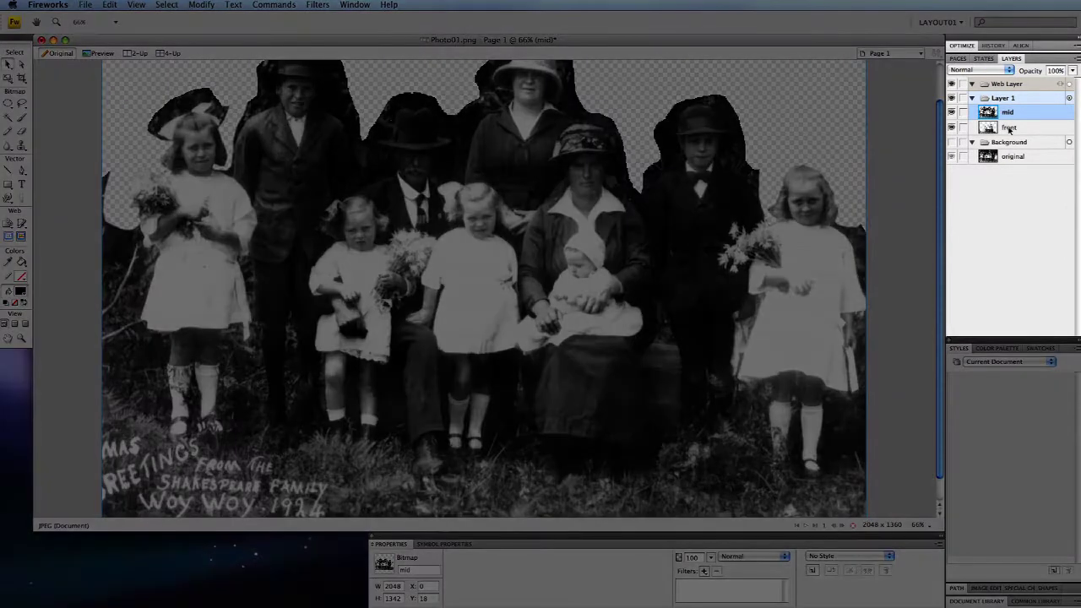
Move the front layer above mid, duplicate it, hide the top copy, and select the lower copy.
left_click(1018, 127)
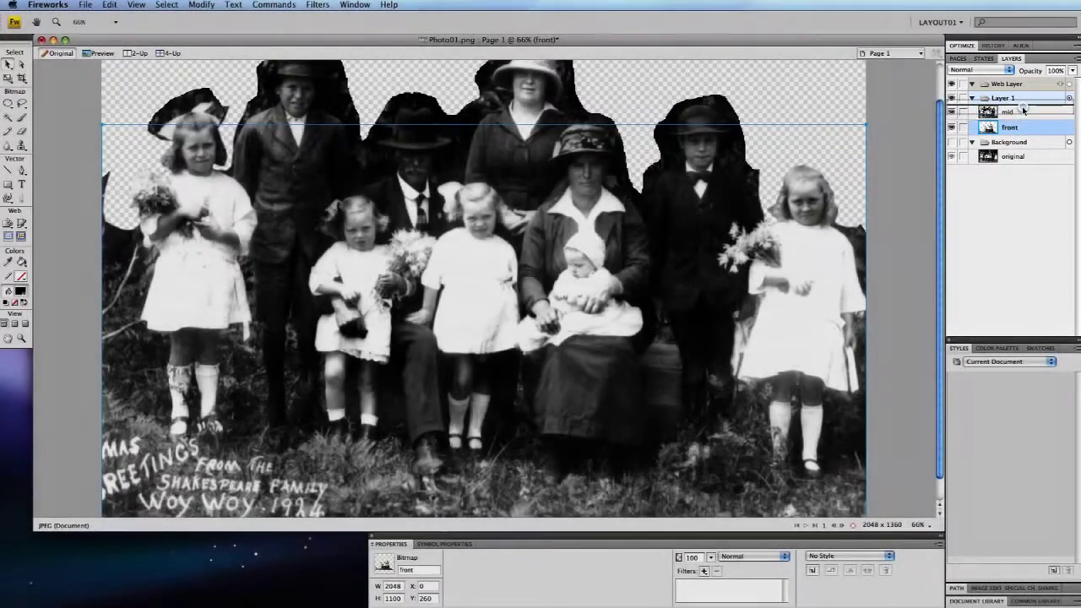
left_click_drag(1022, 128, 1025, 111)
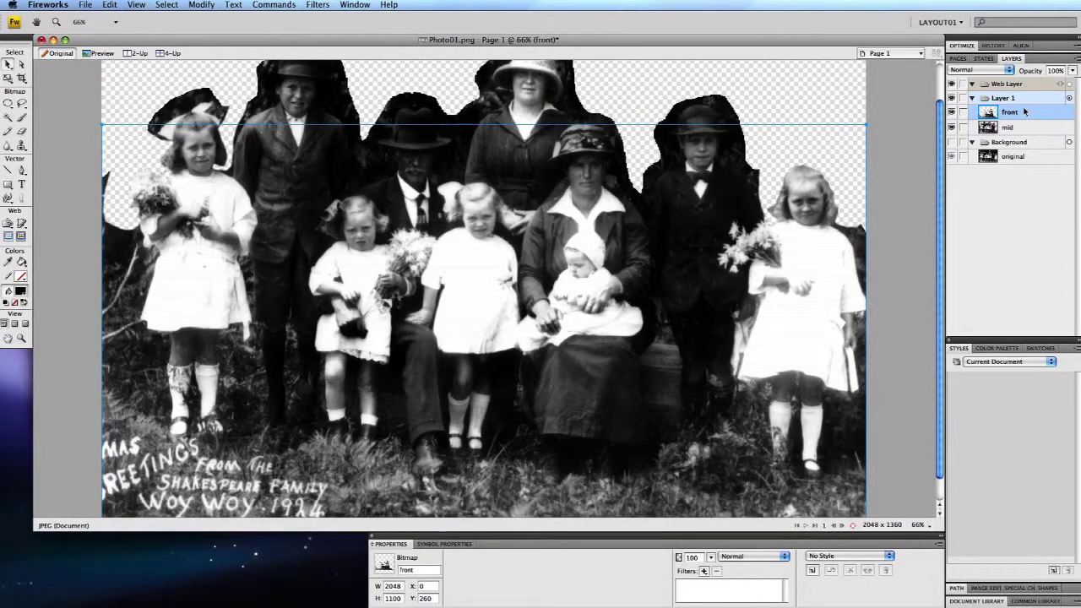
key("super+shift+d")
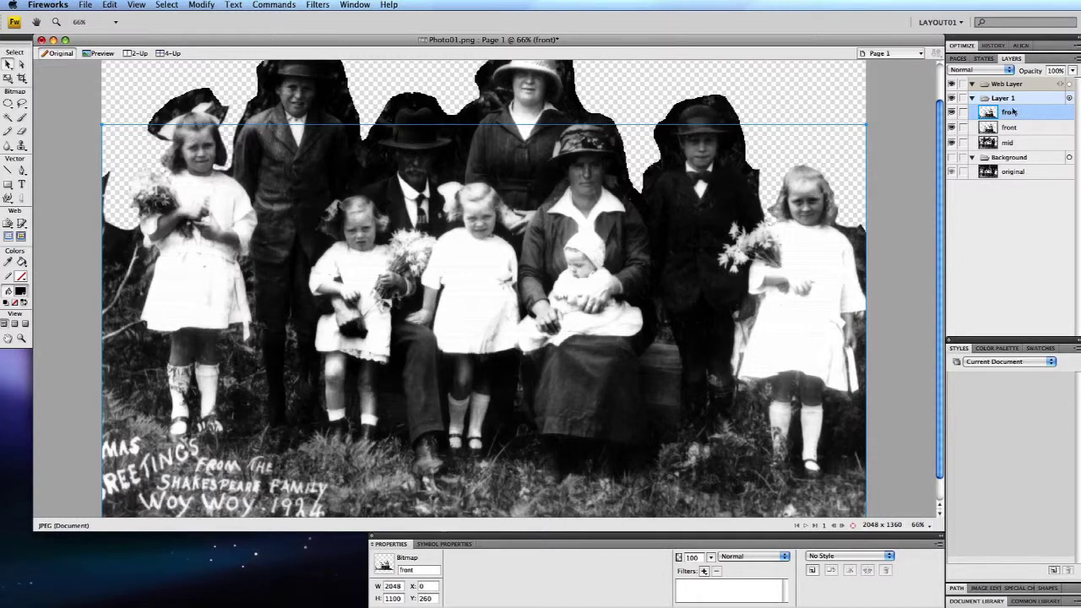
left_click(952, 112)
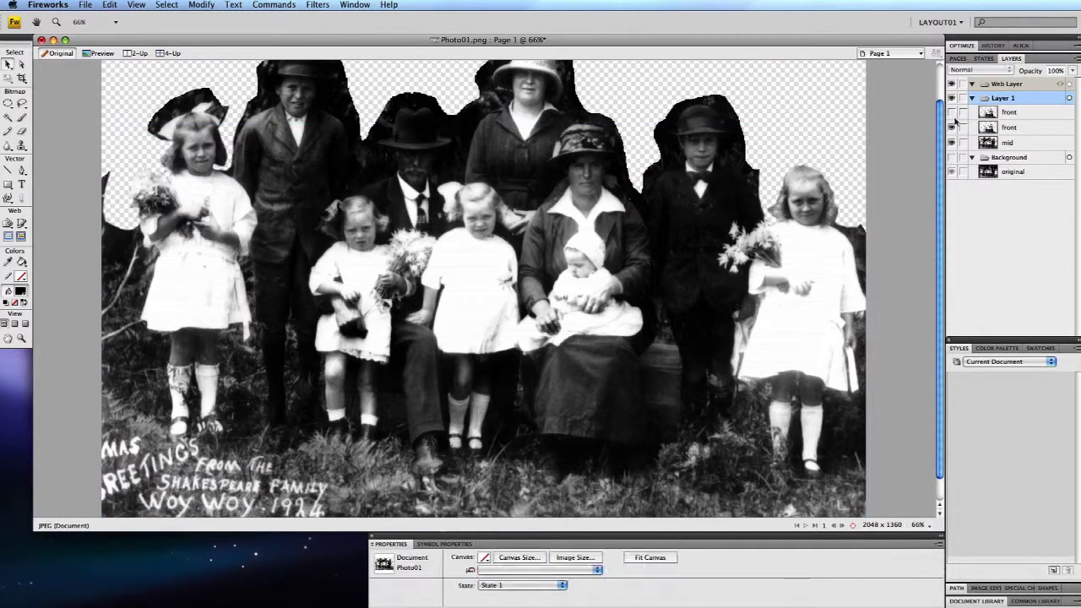
left_click(1024, 128)
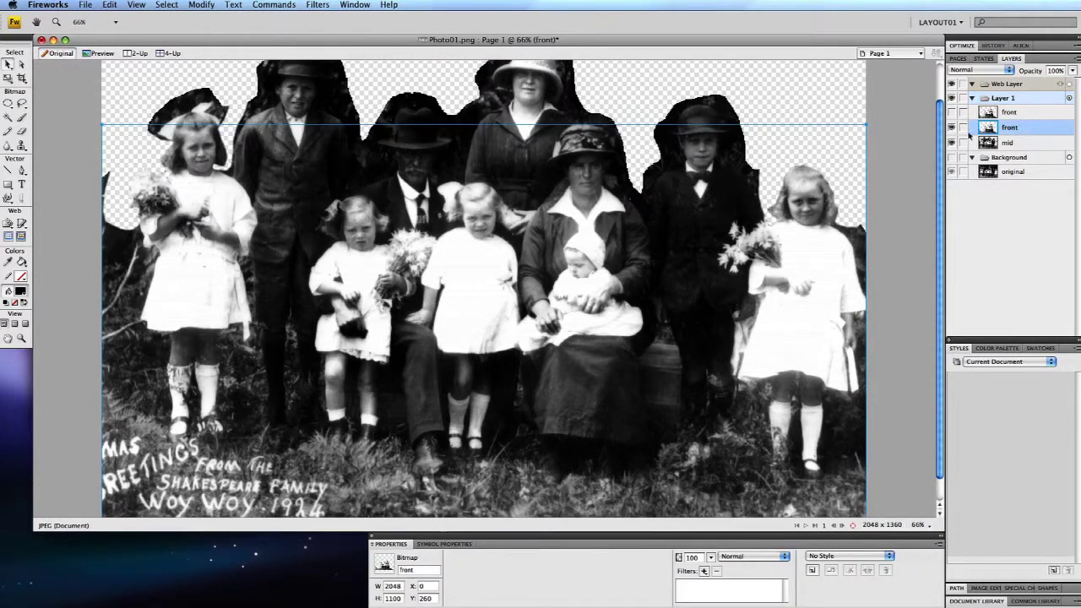
Turn the lower front copy solid black with Hue/Saturation Lightness -100.
left_click(324, 7)
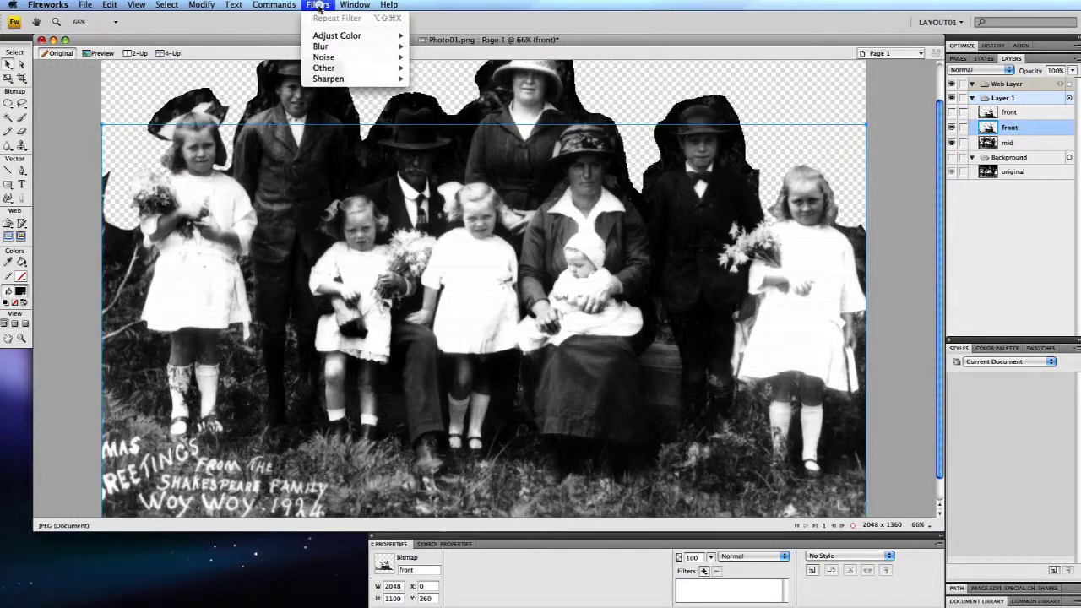
mouse_move(326, 37)
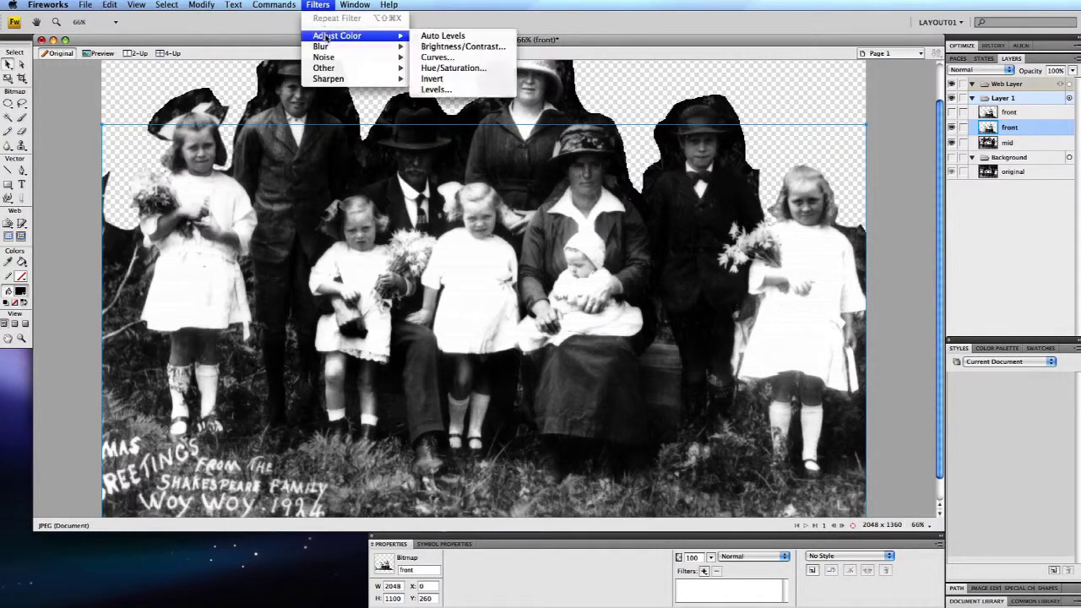
left_click(454, 73)
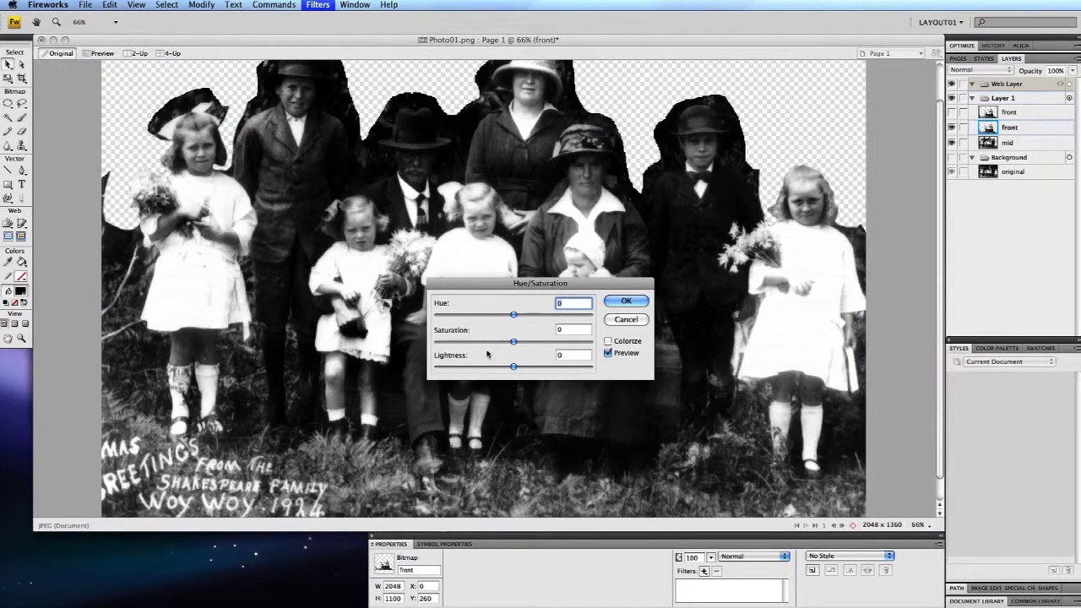
left_click_drag(513, 367, 439, 367)
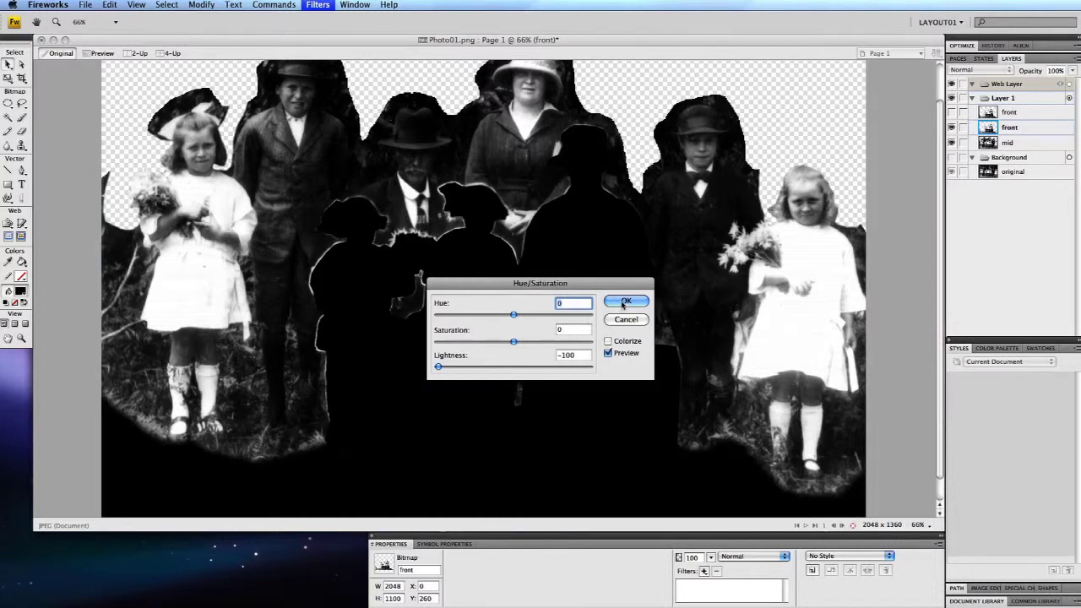
Apply the blackening, then delete everything outside a rectangle around the centre front-row silhouettes.
left_click(621, 301)
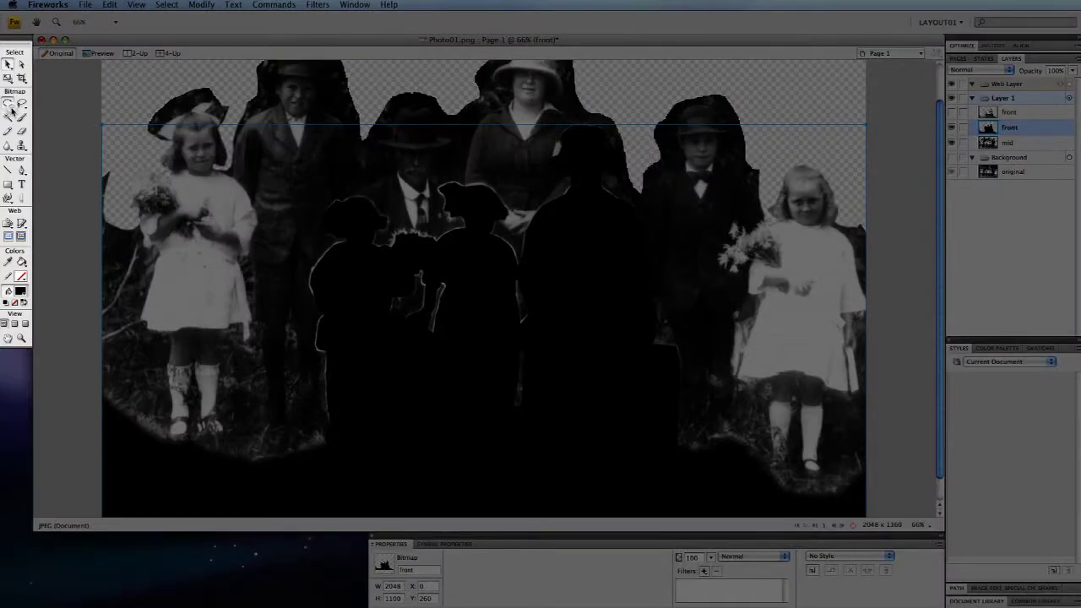
left_click(10, 108)
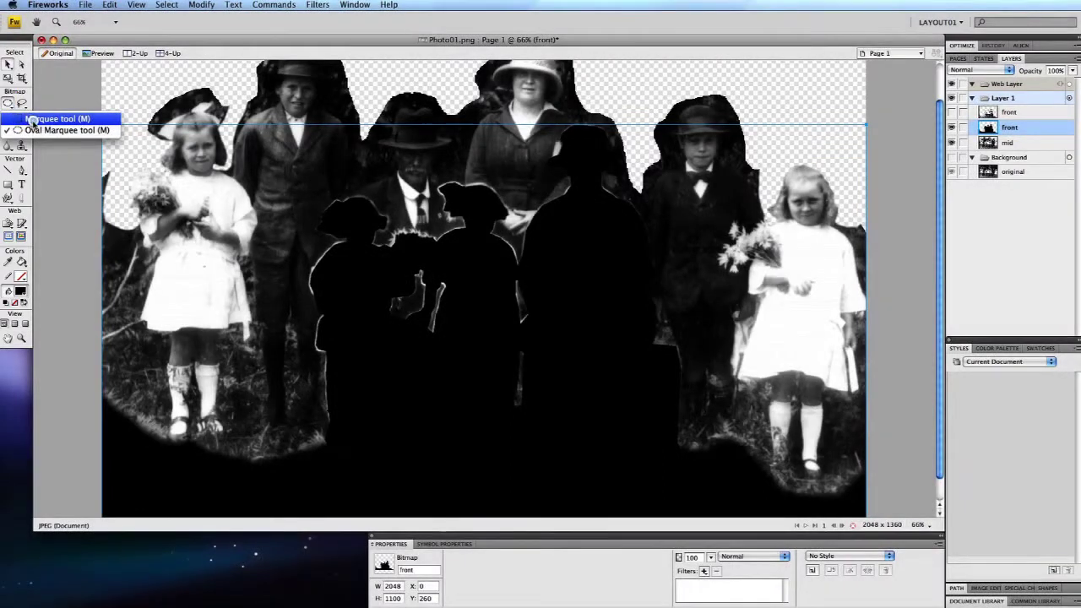
left_click(34, 119)
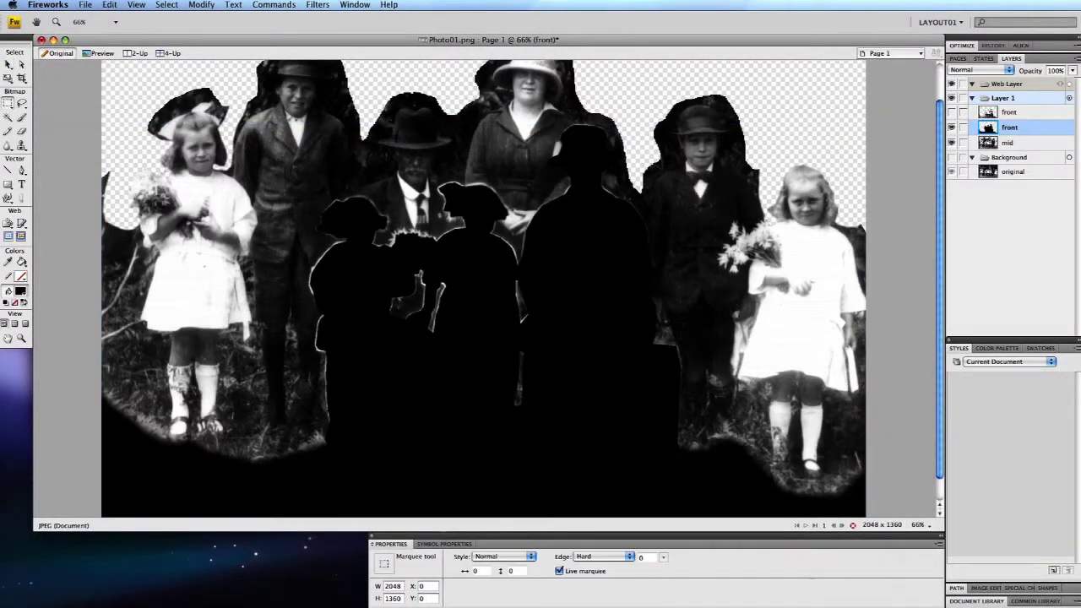
left_click_drag(262, 114, 701, 437)
left_click(166, 5)
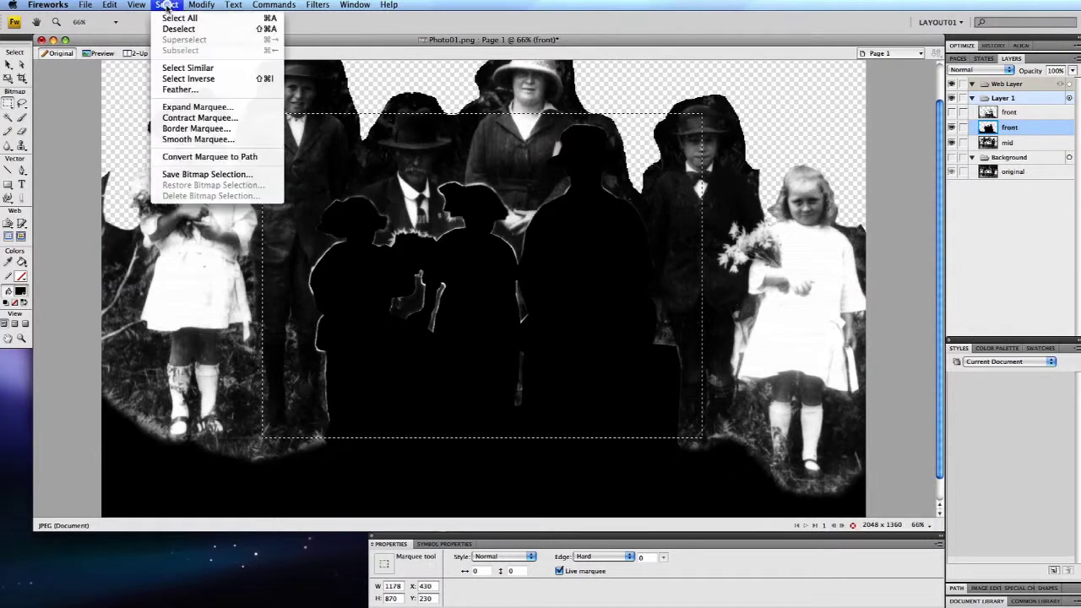
left_click(173, 79)
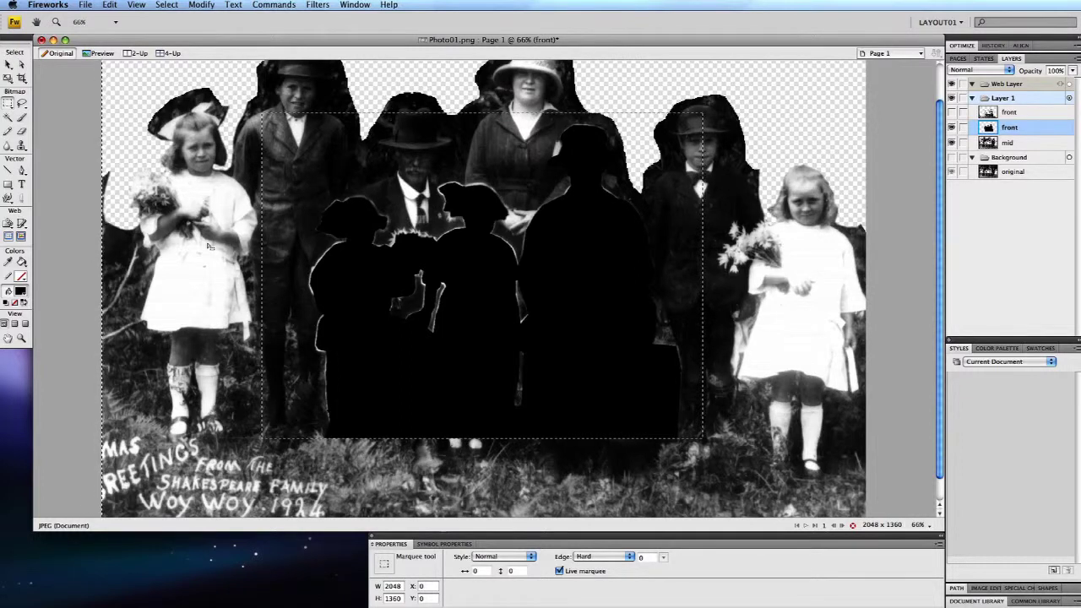
key("Delete")
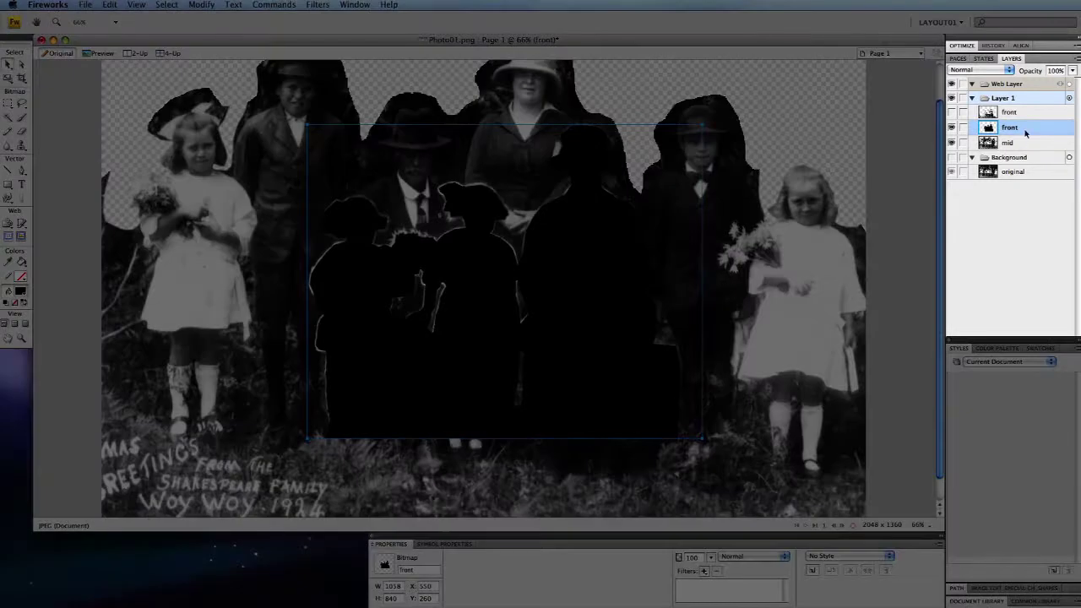
Flatten the black copy with mid into one bitmap named 'mid' and save Photo01.png.
left_click(1025, 145, "shift")
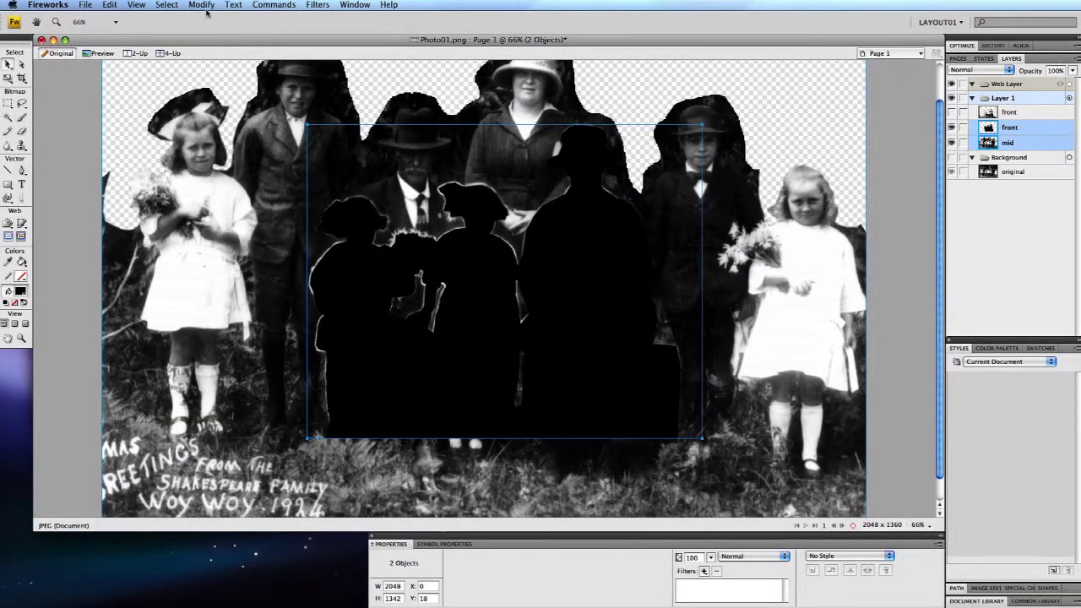
left_click(203, 5)
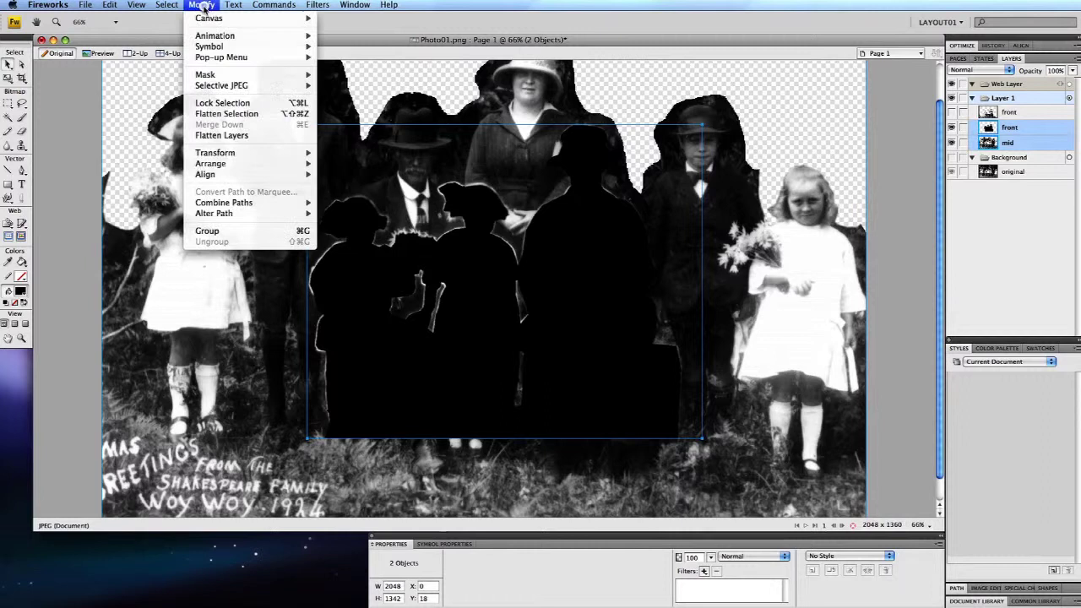
left_click(225, 113)
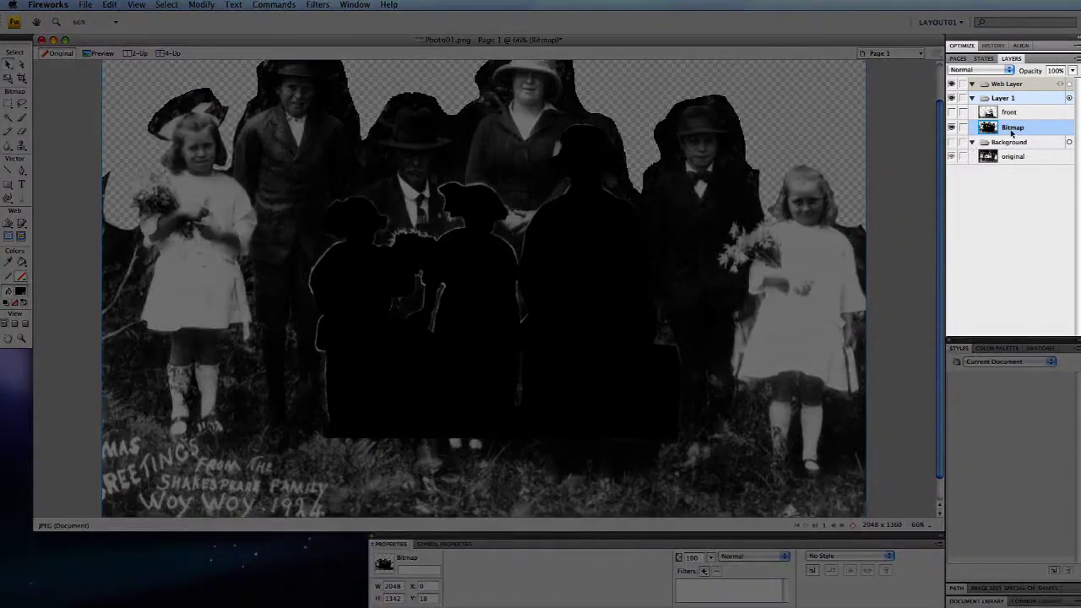
double_click(1012, 127)
type("mi")
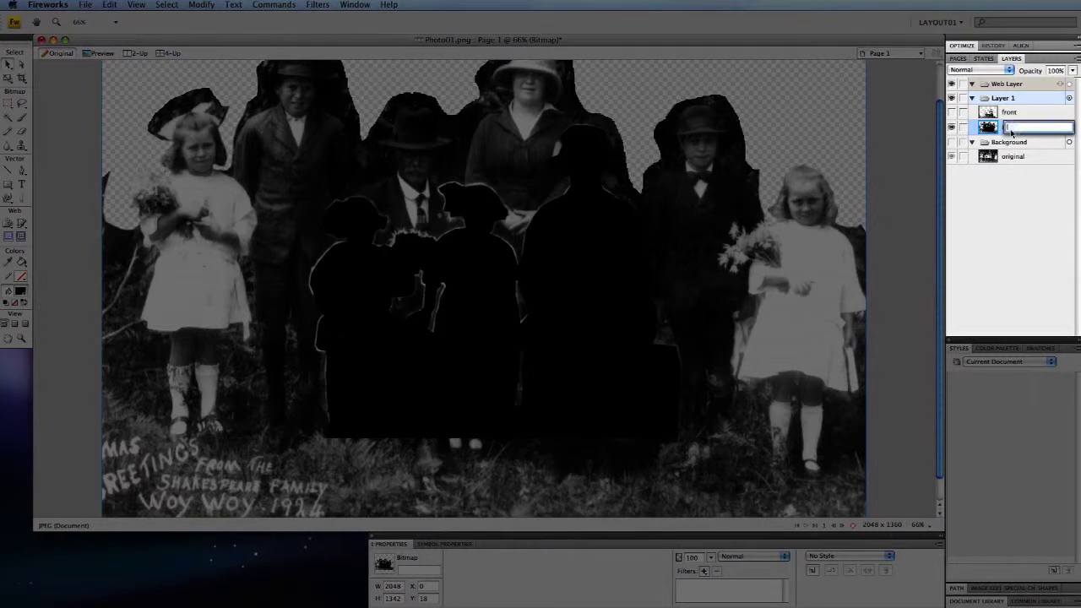
type("d")
key("Return")
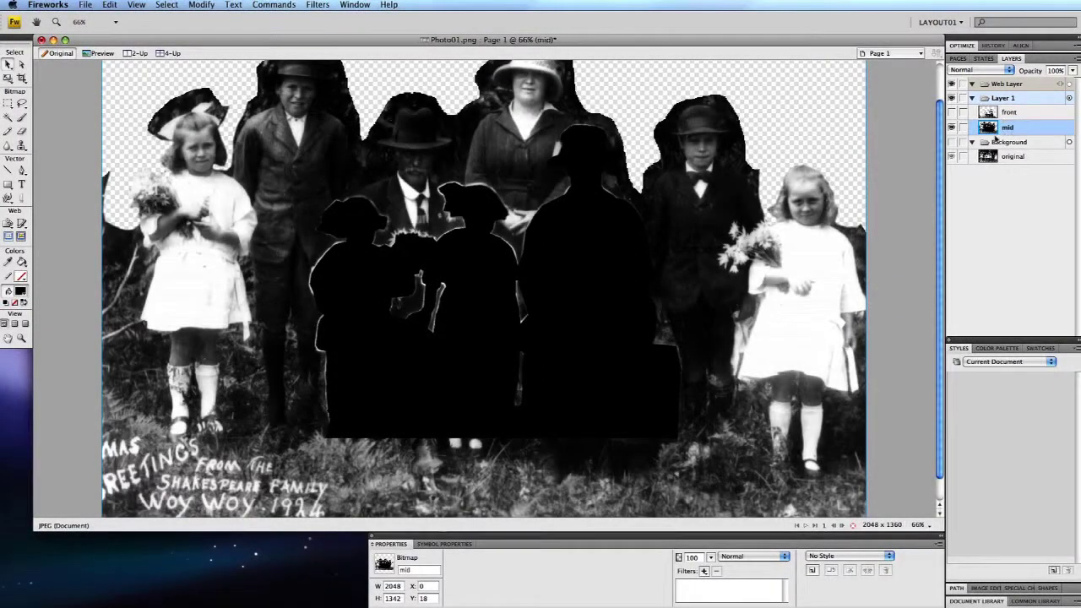
left_click(86, 6)
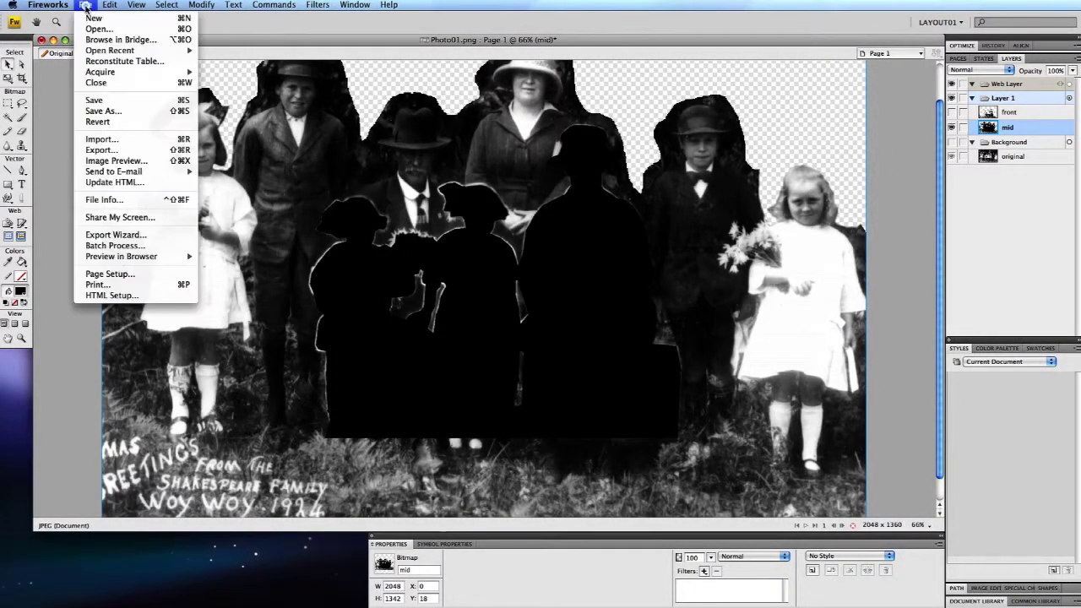
left_click(93, 102)
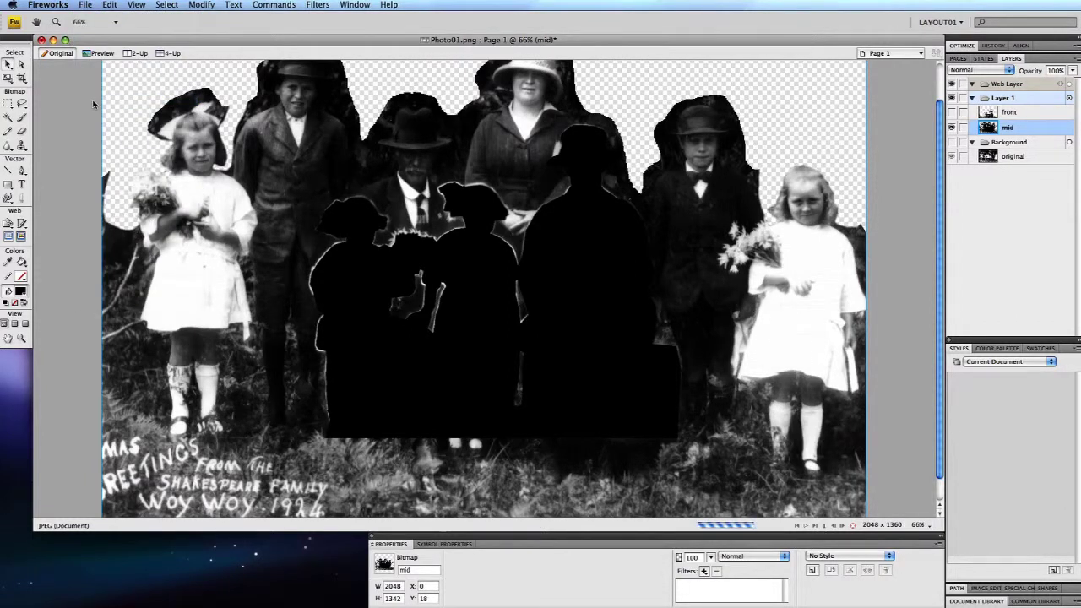